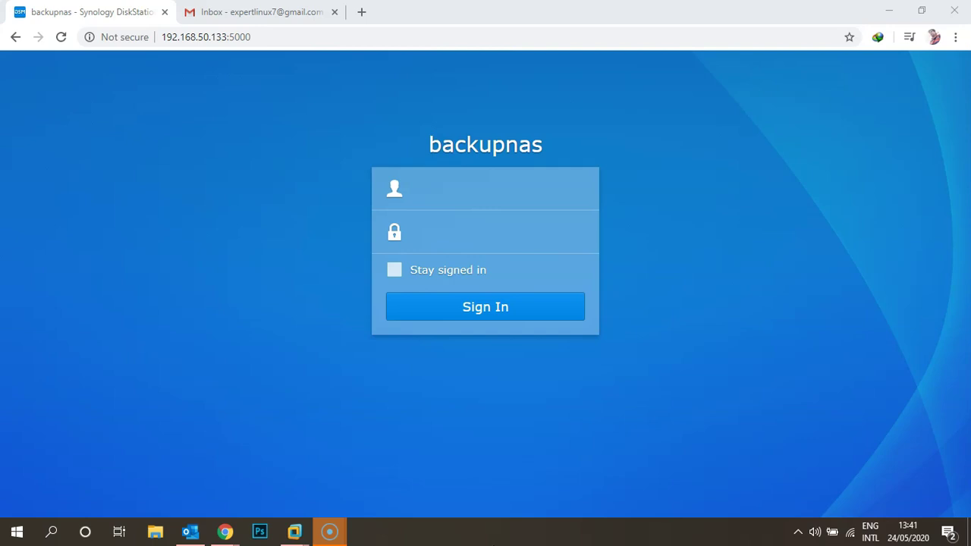
# From Gmail, go to the Security page of the Google Account settings.
pyautogui.click(314, 11)
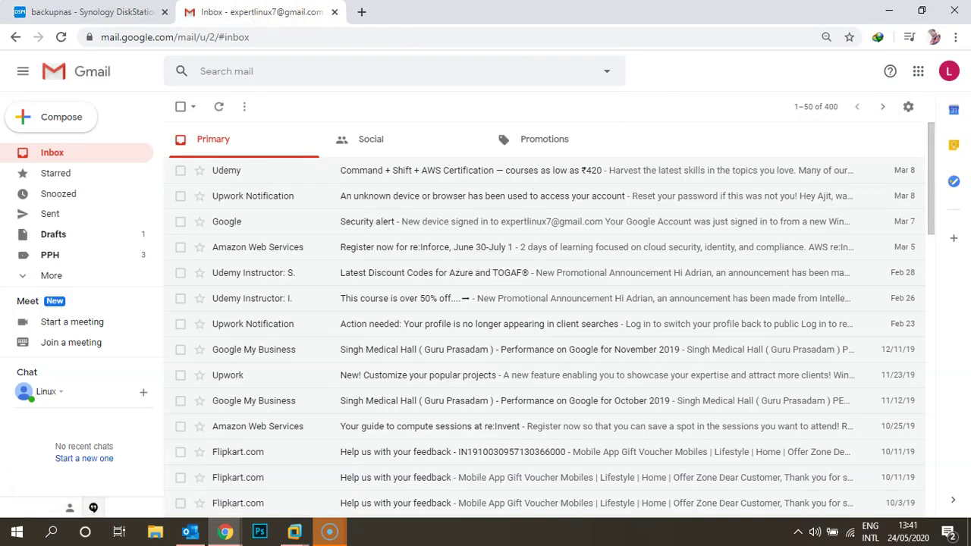
pyautogui.click(920, 73)
pyautogui.click(796, 128)
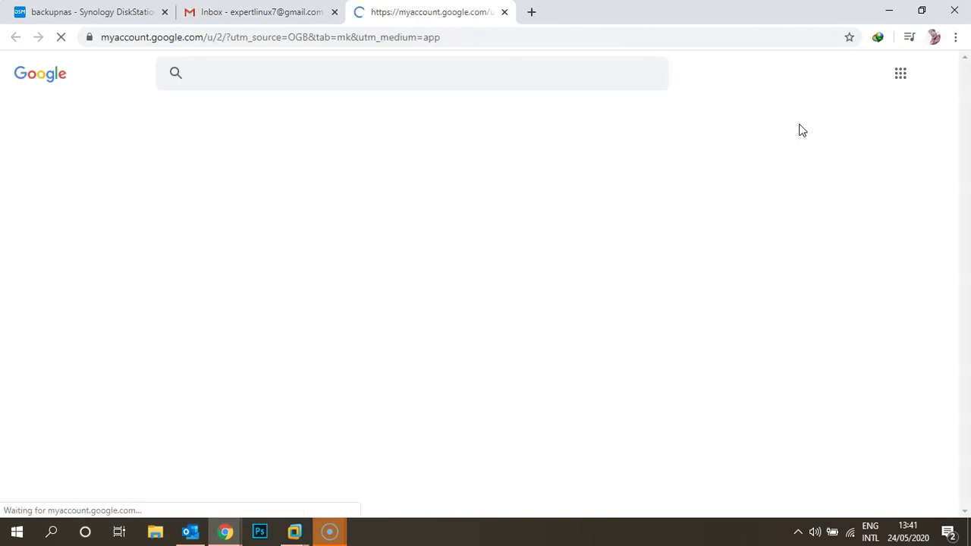
pyautogui.click(100, 219)
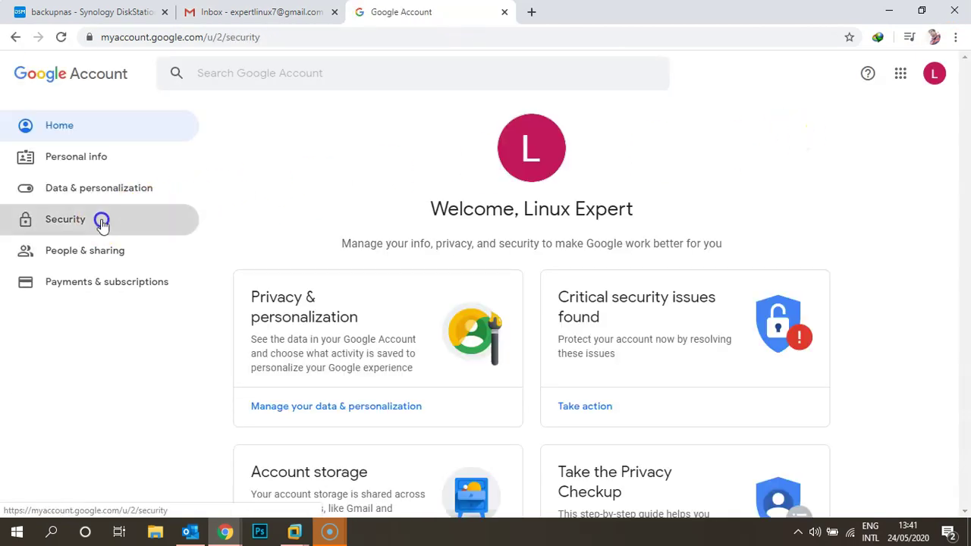
pyautogui.scroll(-10, 314, 281)
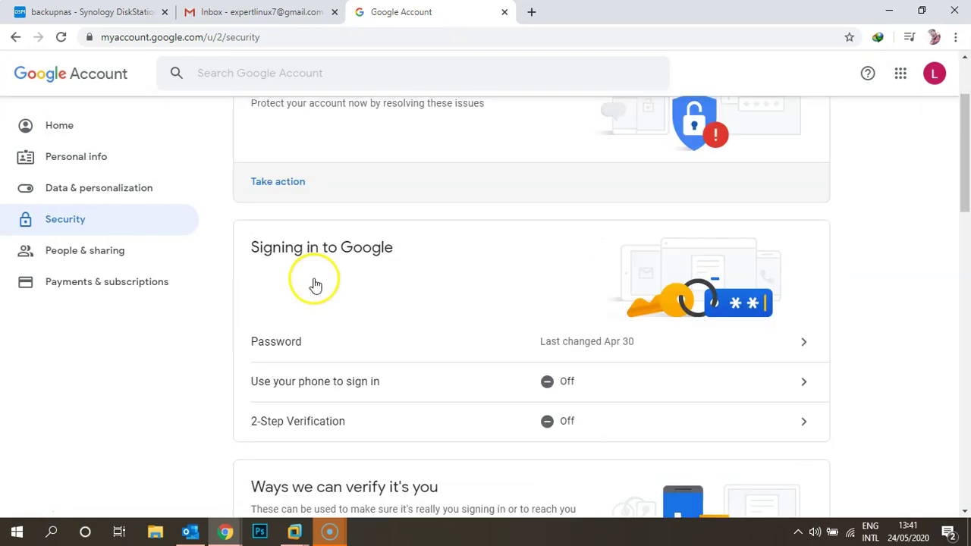
pyautogui.scroll(-3, 316, 283)
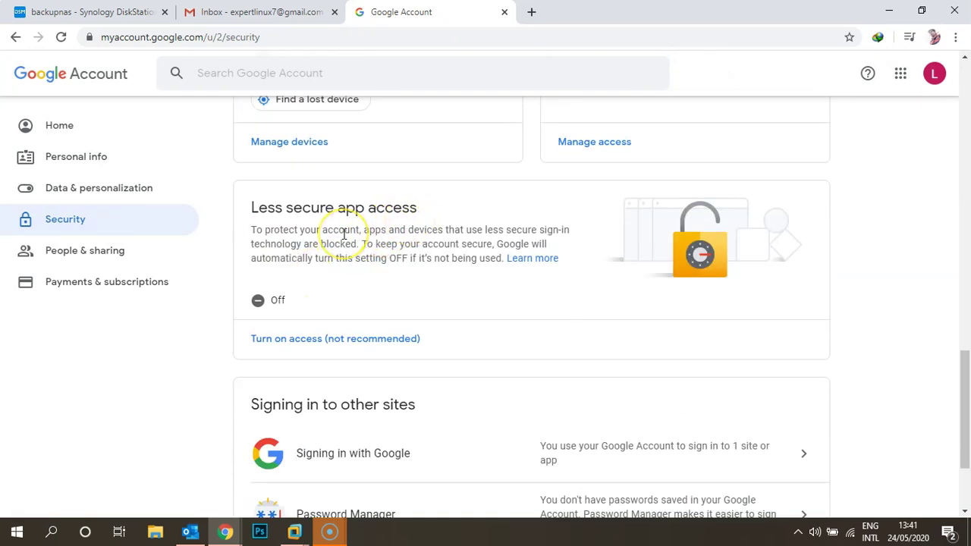
# Switch Allow less secure apps ON, then close the account settings tab.
pyautogui.click(323, 337)
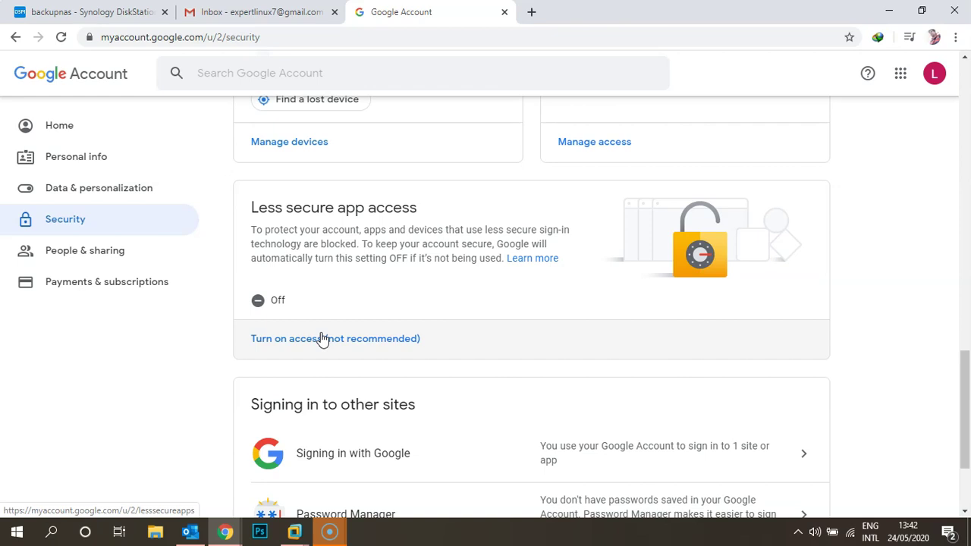
pyautogui.click(330, 341)
pyautogui.click(330, 343)
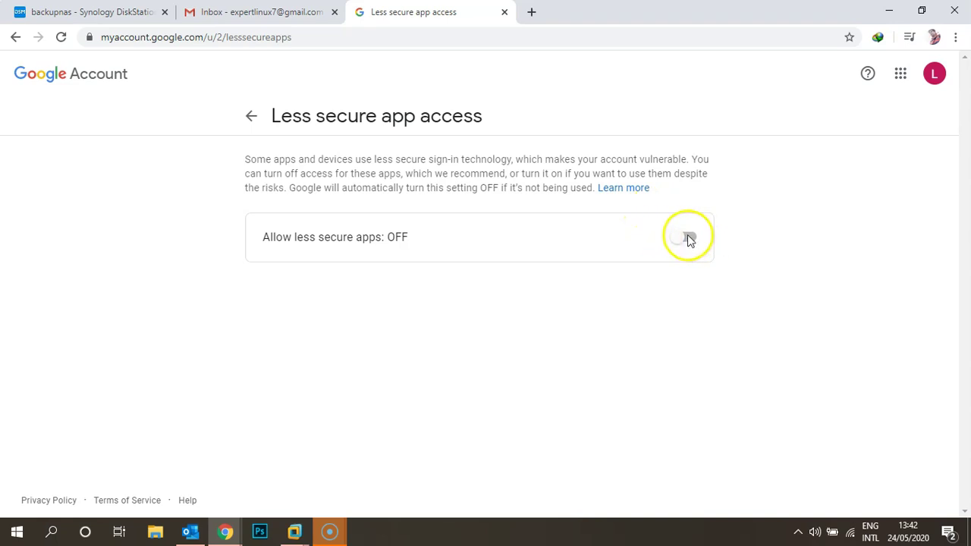
pyautogui.click(688, 238)
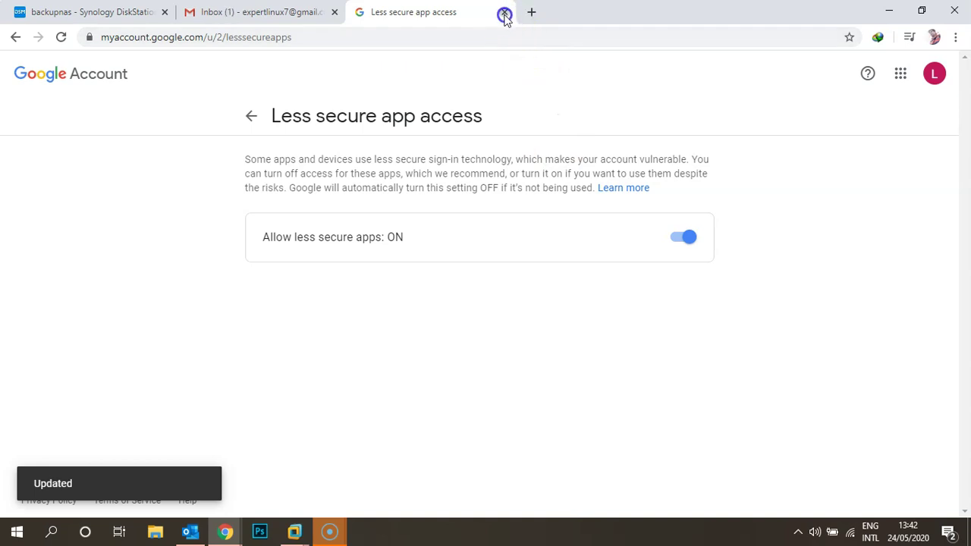
pyautogui.click(504, 13)
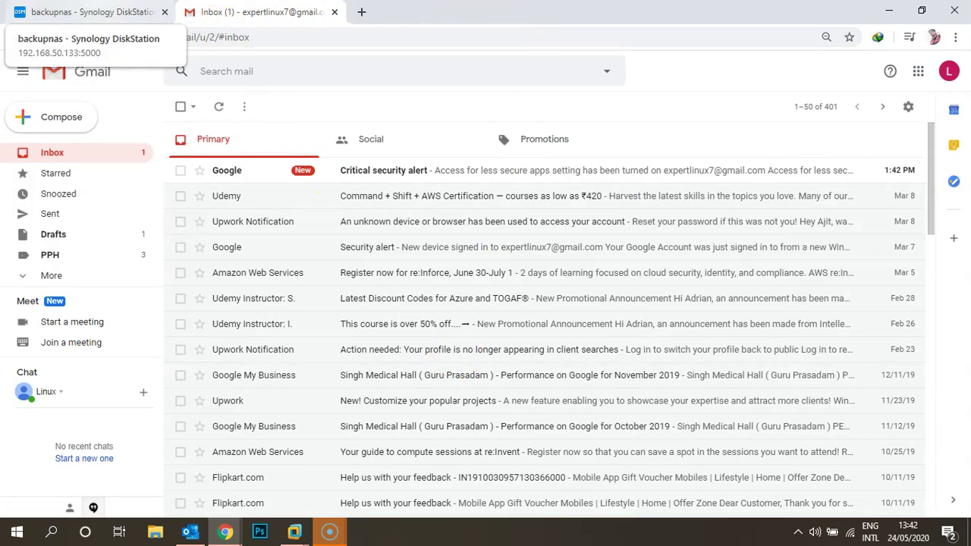
pyautogui.click(83, 12)
# Sign in to DSM as Administrator with the account password.
pyautogui.click(463, 193)
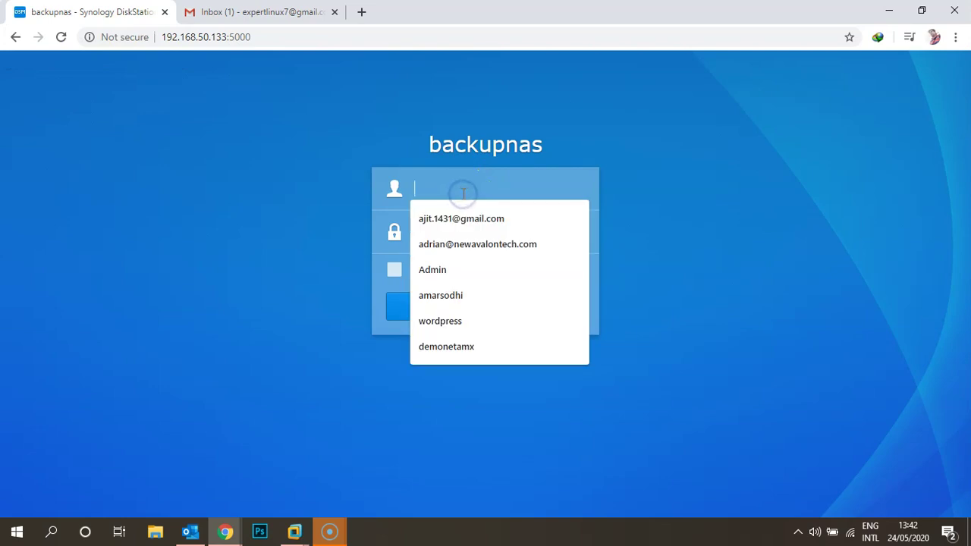
pyautogui.write('Administrat')
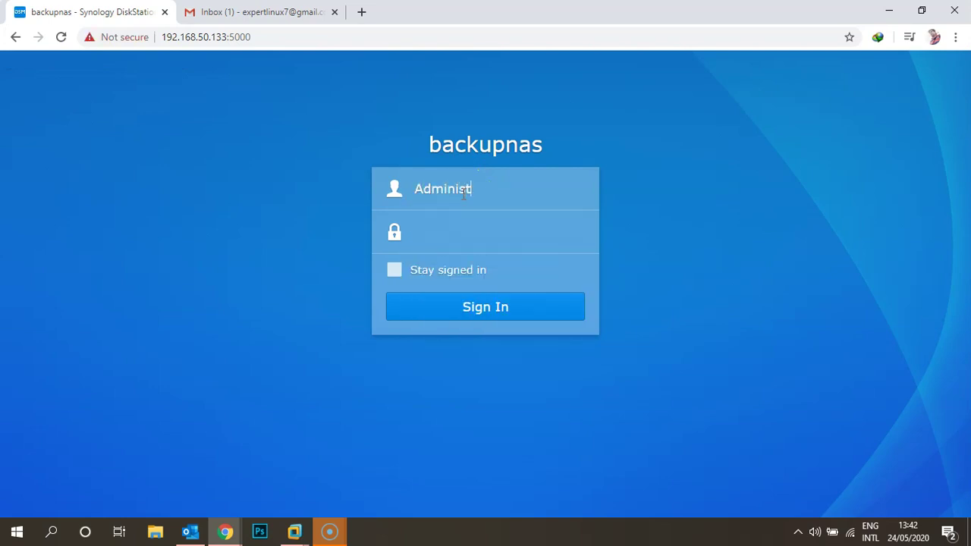
pyautogui.write('or')
pyautogui.press('Tab')
pyautogui.write('************')
pyautogui.press('Return')
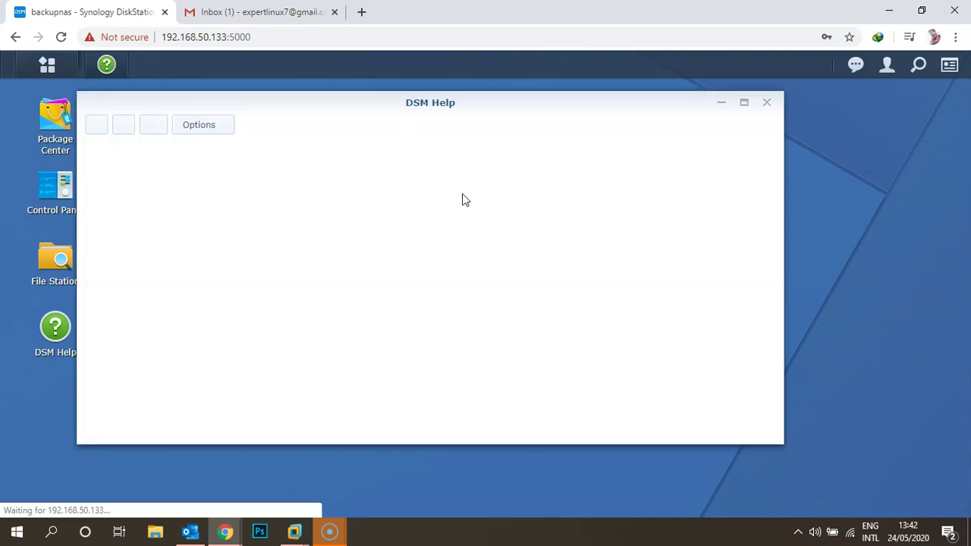
# Dismiss DSM Help and open Control Panel's Notification email settings.
pyautogui.click(767, 103)
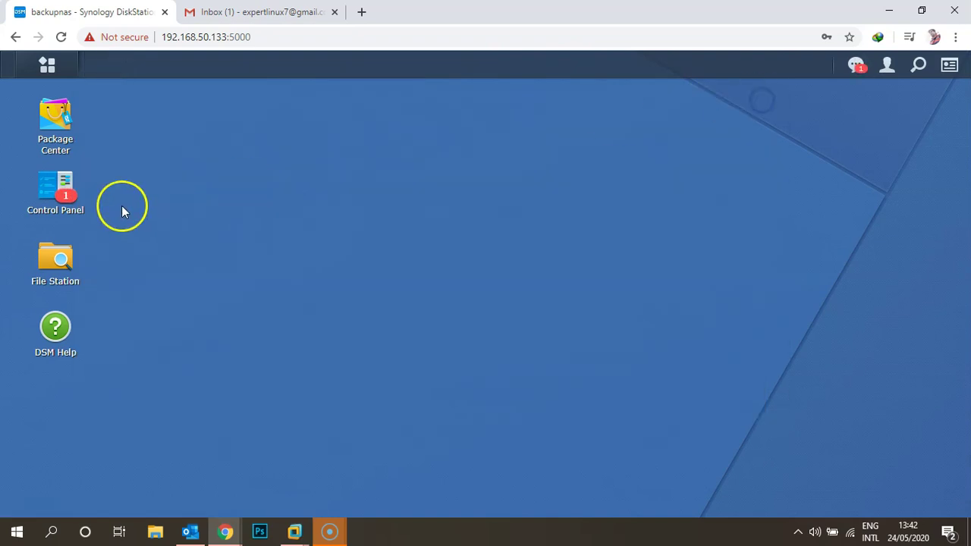
pyautogui.click(59, 191)
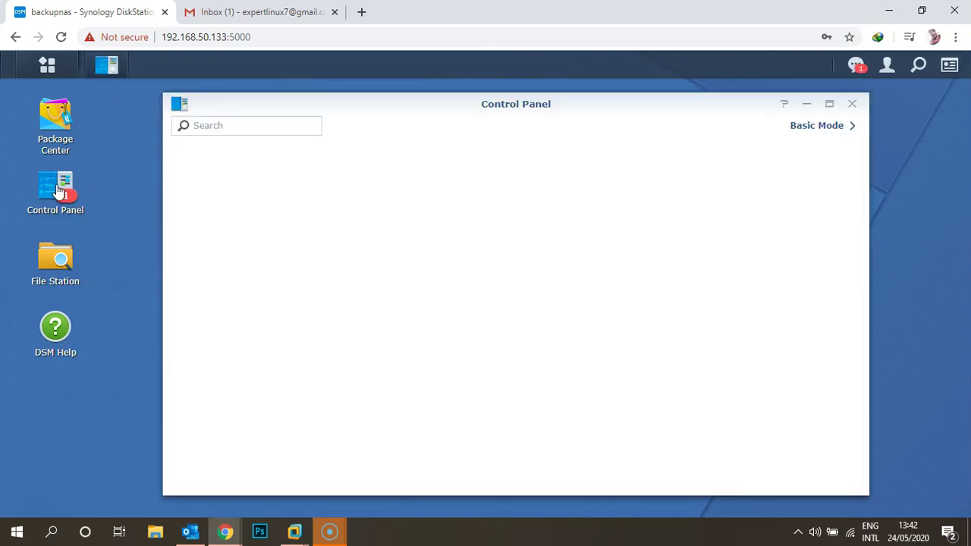
pyautogui.click(493, 367)
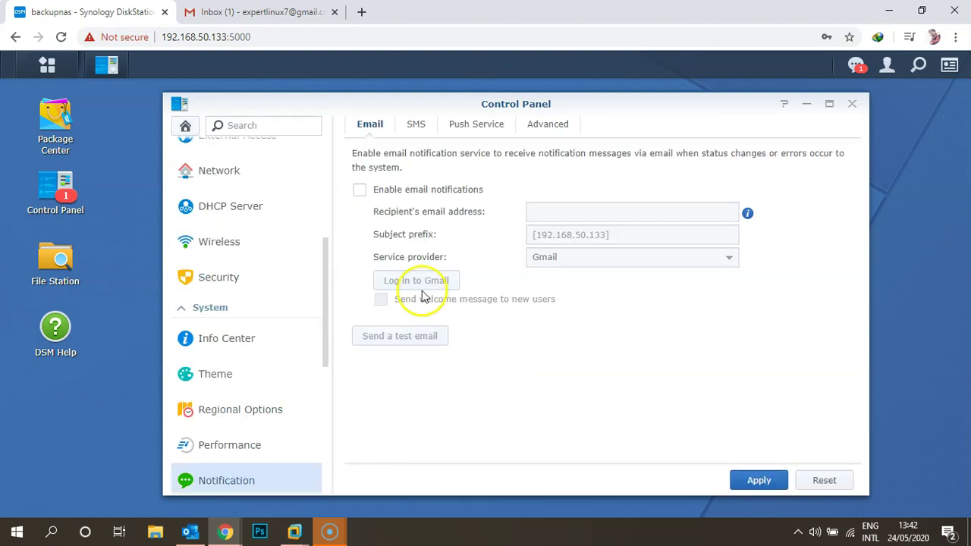
# Enable email notifications and choose Custom SMTP server as the service provider.
pyautogui.click(360, 189)
pyautogui.click(628, 338)
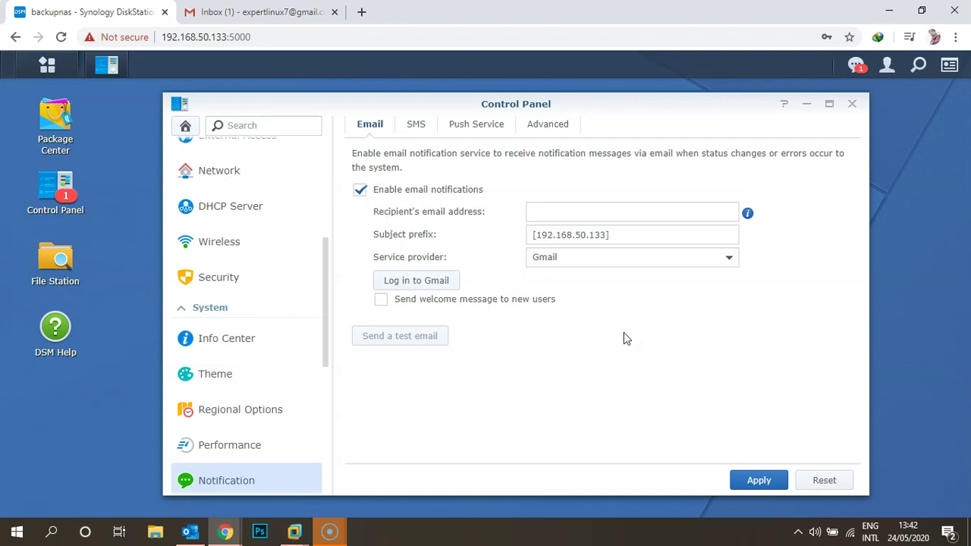
pyautogui.click(627, 257)
pyautogui.click(629, 363)
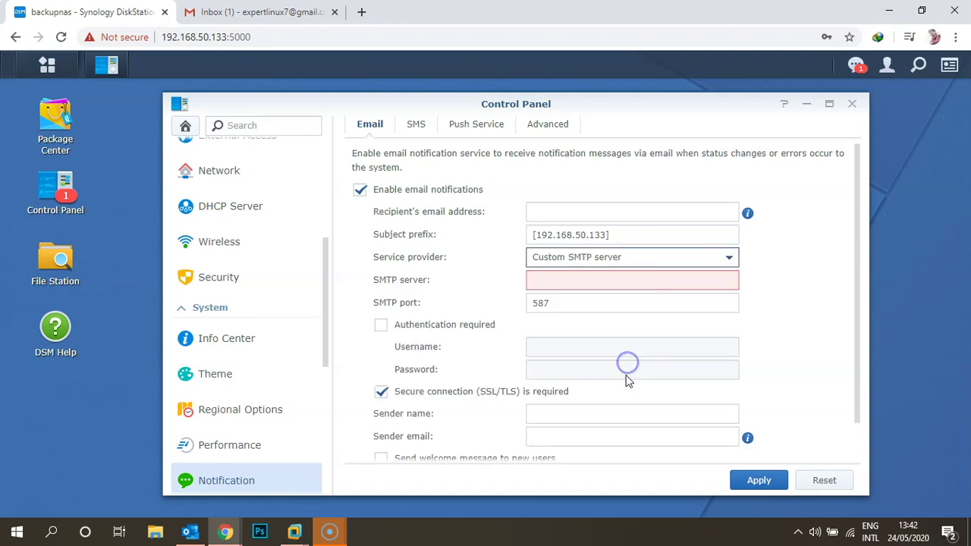
# Enter the Gmail recipient address, subject prefix [Synology Backup], and SMTP server smtp.gmail.com.
pyautogui.click(582, 214)
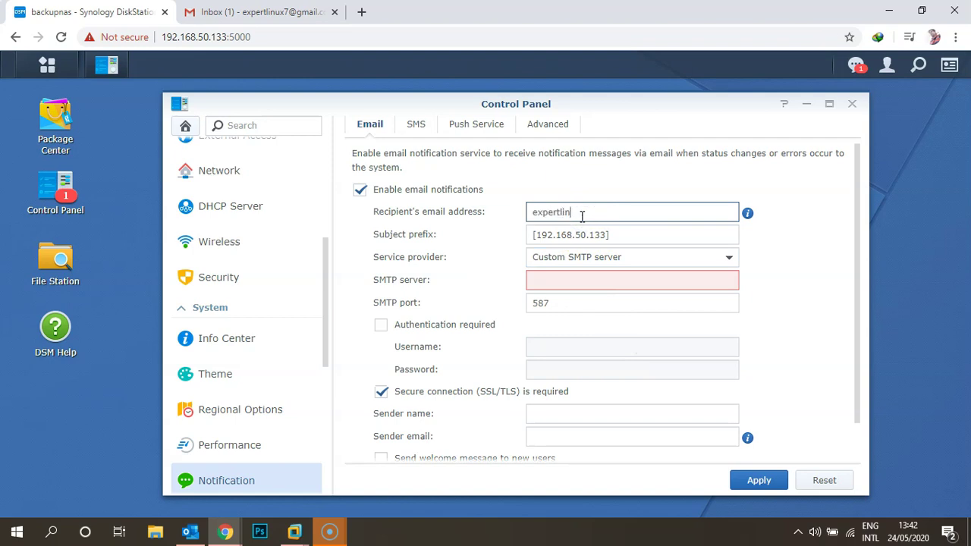
pyautogui.press('Tab')
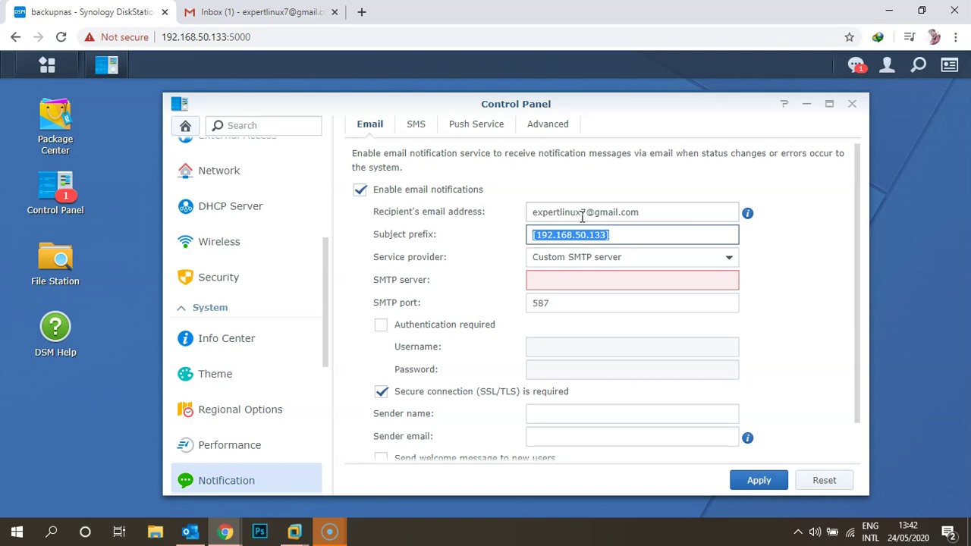
pyautogui.click(589, 236)
pyautogui.moveTo(609, 235); pyautogui.dragTo(534, 232)
pyautogui.write('Synology Backup')
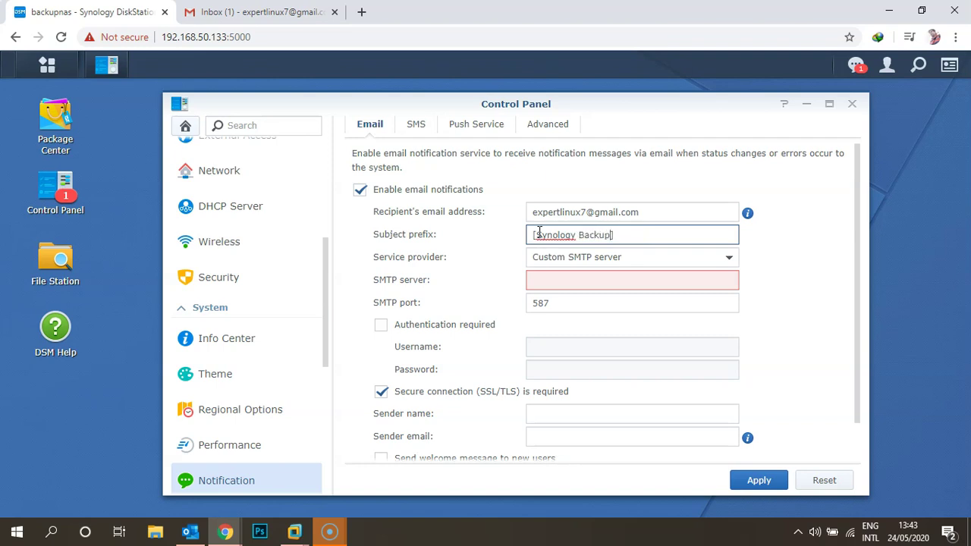
pyautogui.press('Tab')
pyautogui.click(553, 279)
pyautogui.write('smtp.gmail.com')
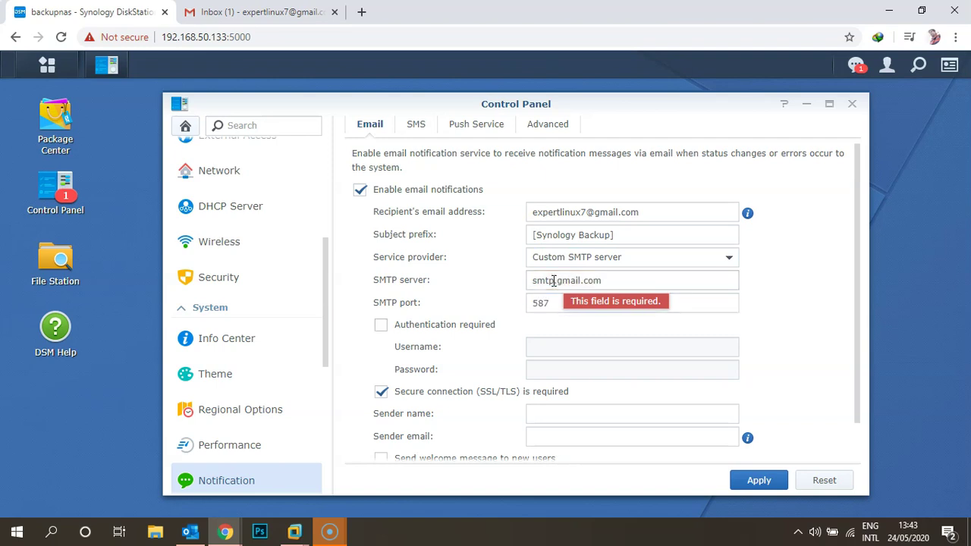
# Require SMTP authentication using the Gmail account's username and password.
pyautogui.click(383, 326)
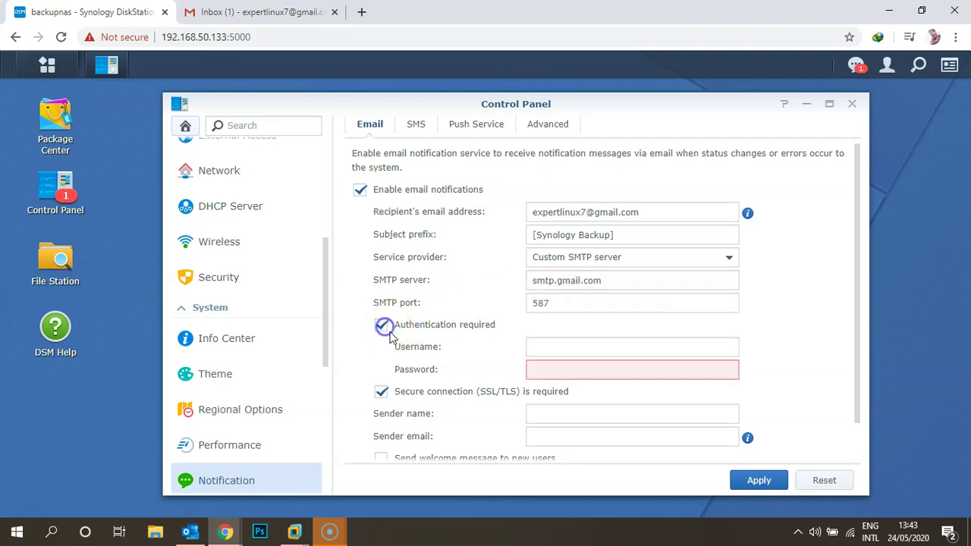
pyautogui.click(574, 343)
pyautogui.press('Tab')
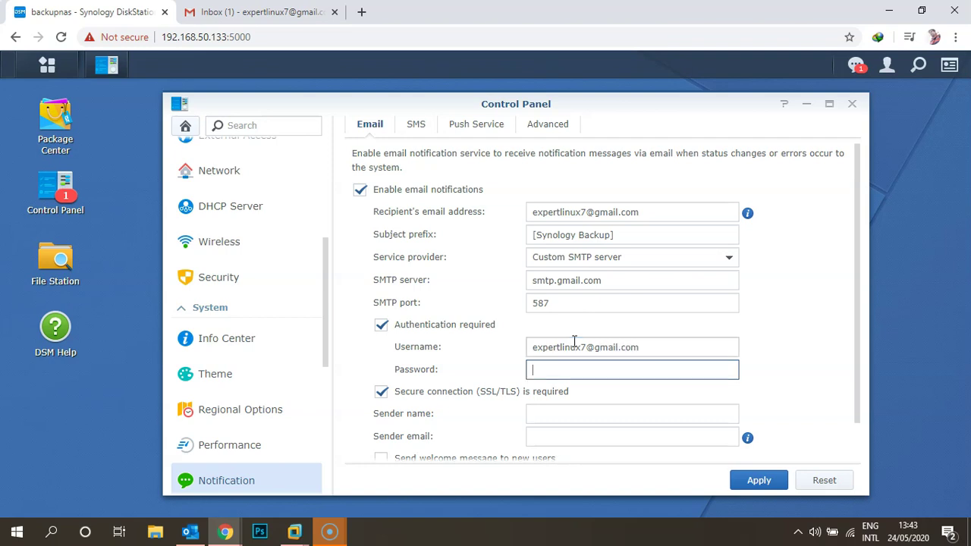
pyautogui.write('***************')
pyautogui.press('Tab')
# Set sender name to Backup Team and paste the Gmail address as sender email.
pyautogui.scroll(-1, 574, 341)
pyautogui.click(566, 369)
pyautogui.write('Backu')
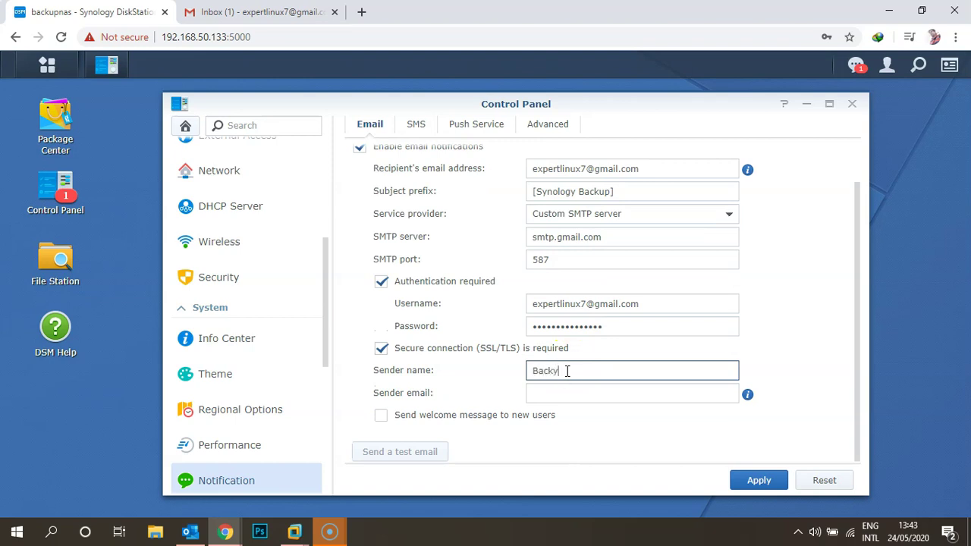
pyautogui.write('p Team')
pyautogui.press('Tab')
pyautogui.hotkey('shift', 'Tab')
pyautogui.hotkey('shift', 'Tab')
pyautogui.hotkey('shift', 'Tab')
pyautogui.hotkey('ctrl', 'c')
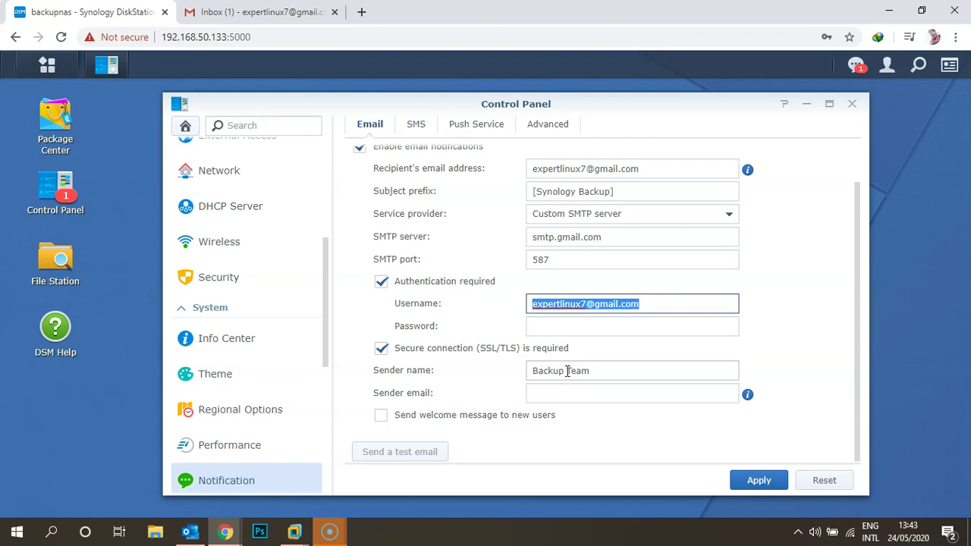
pyautogui.press('Tab')
pyautogui.press('Tab')
pyautogui.press('Tab')
pyautogui.hotkey('ctrl', 'v')
pyautogui.hotkey('shift', 'Tab')
pyautogui.hotkey('shift', 'Tab')
pyautogui.write('•••••••')
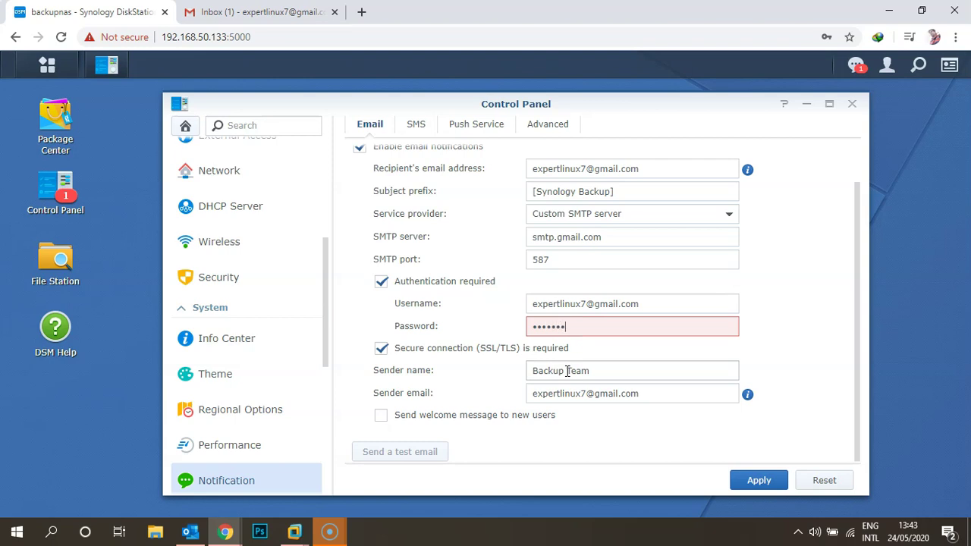
pyautogui.write('••••••••')
# Apply the Gmail SMTP settings, send a test email, and acknowledge the confirmation.
pyautogui.click(751, 479)
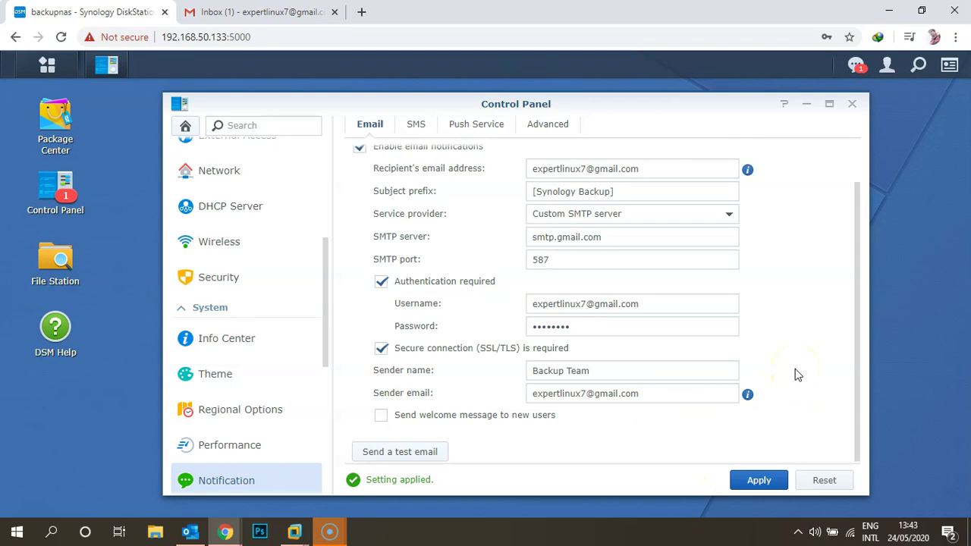
pyautogui.click(436, 450)
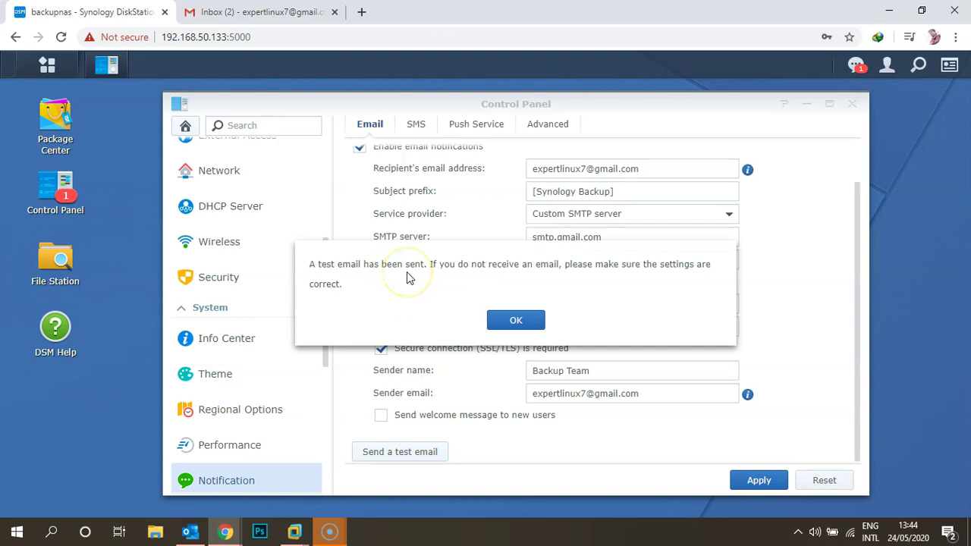
pyautogui.click(503, 320)
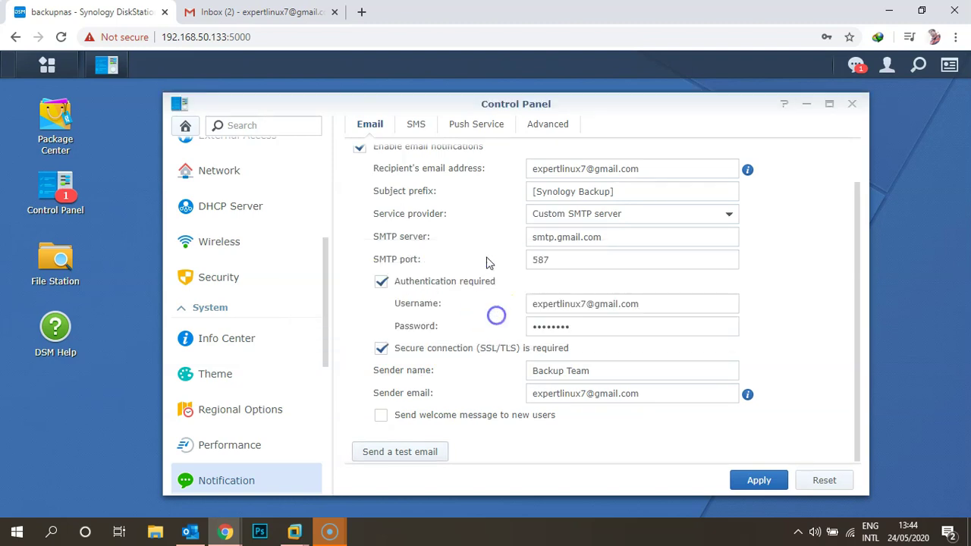
# Open the test email in Gmail, verify [Synology Backup] prefix and Backup Team sender, then return to DSM.
pyautogui.click(265, 9)
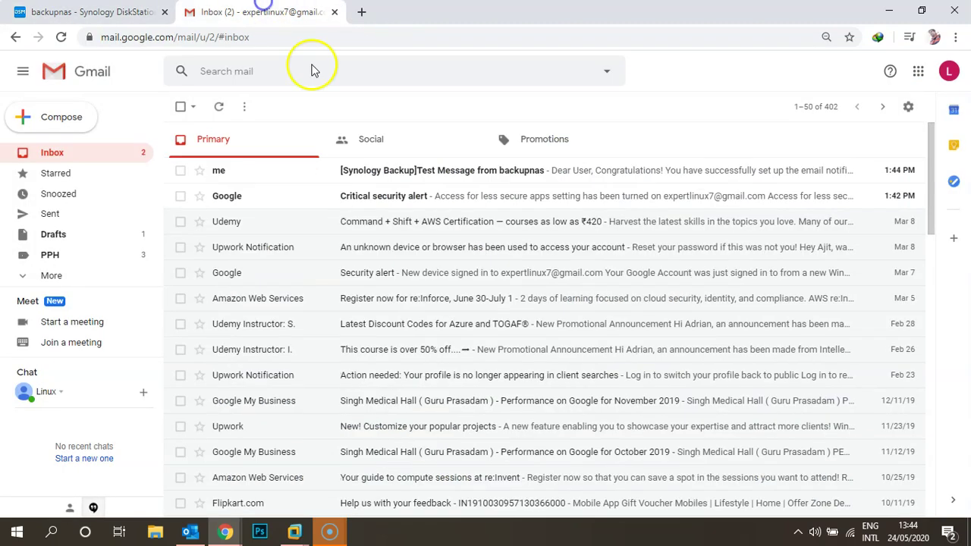
pyautogui.click(274, 173)
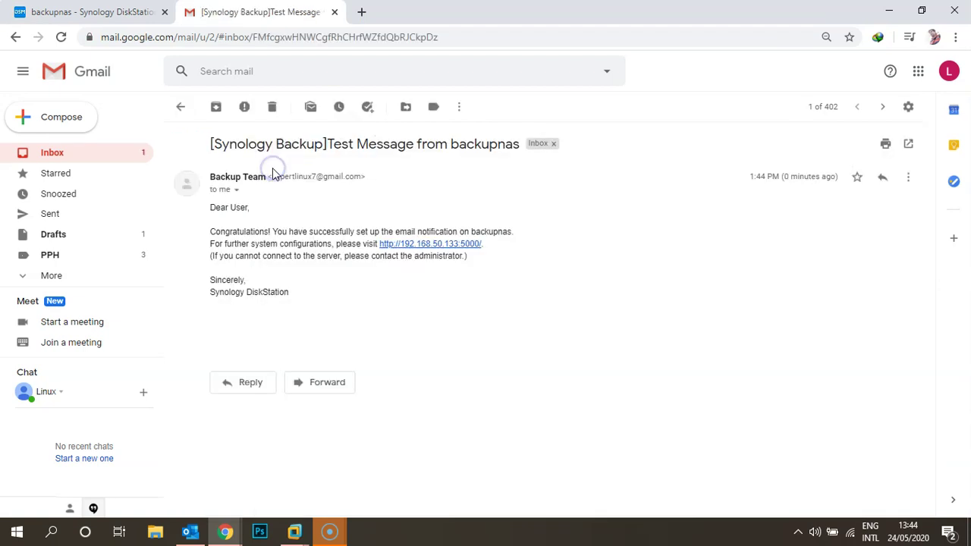
pyautogui.click(217, 143)
pyautogui.moveTo(217, 142); pyautogui.dragTo(324, 146)
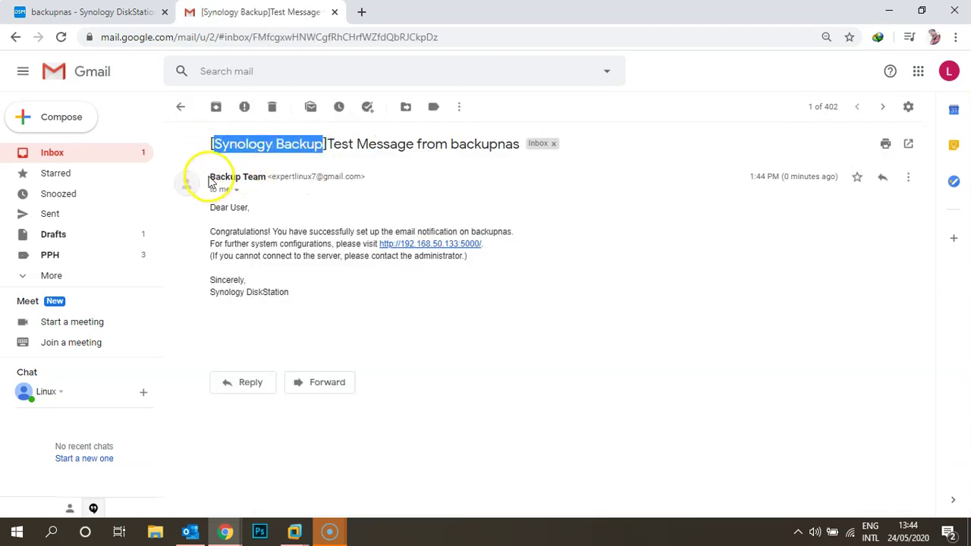
pyautogui.moveTo(211, 176); pyautogui.dragTo(265, 176)
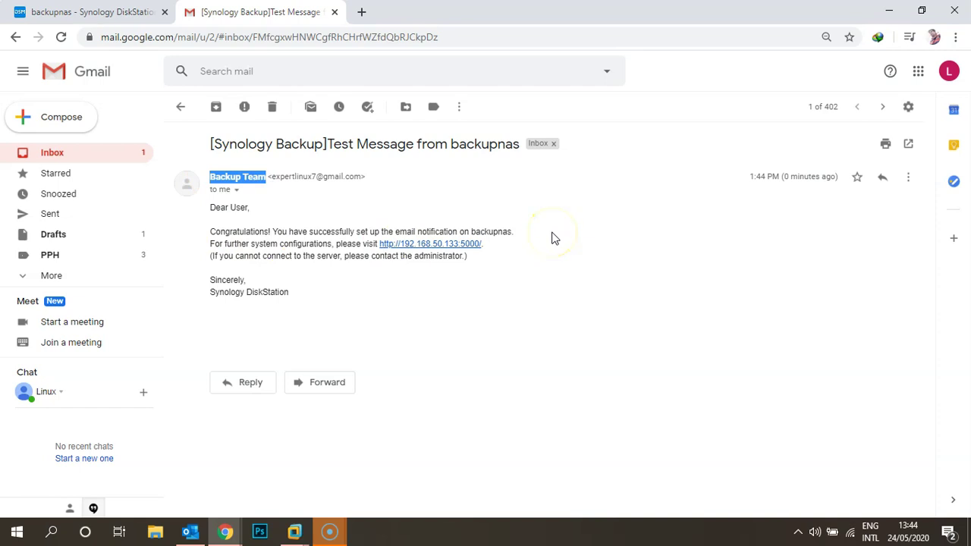
pyautogui.click(91, 11)
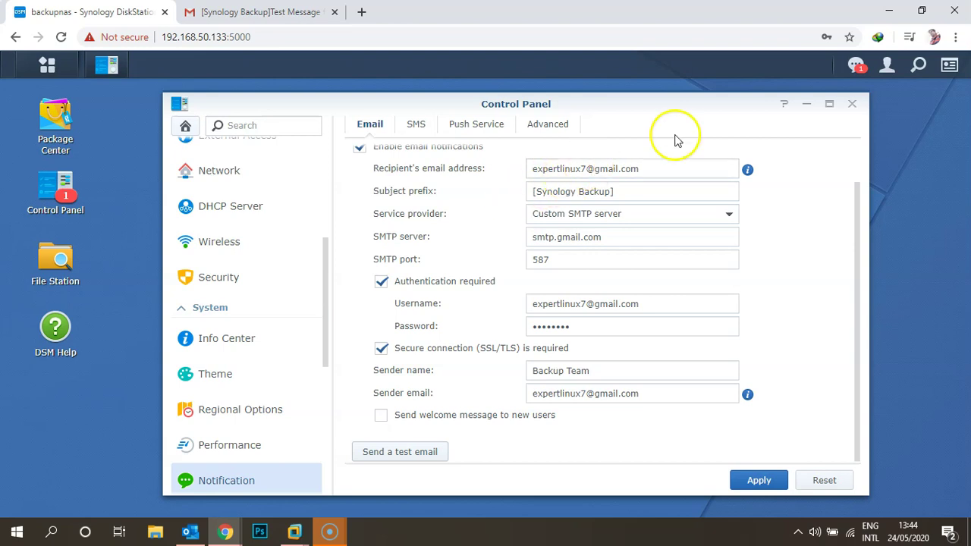
# Reopen Control Panel from Main Menu and show Notification's Advanced event list.
pyautogui.click(850, 103)
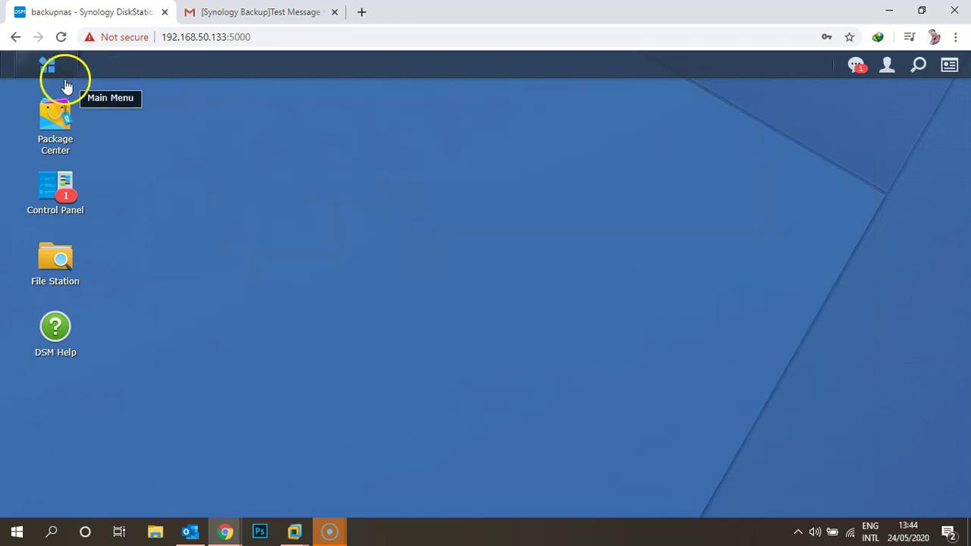
pyautogui.click(41, 70)
pyautogui.click(57, 155)
pyautogui.click(515, 349)
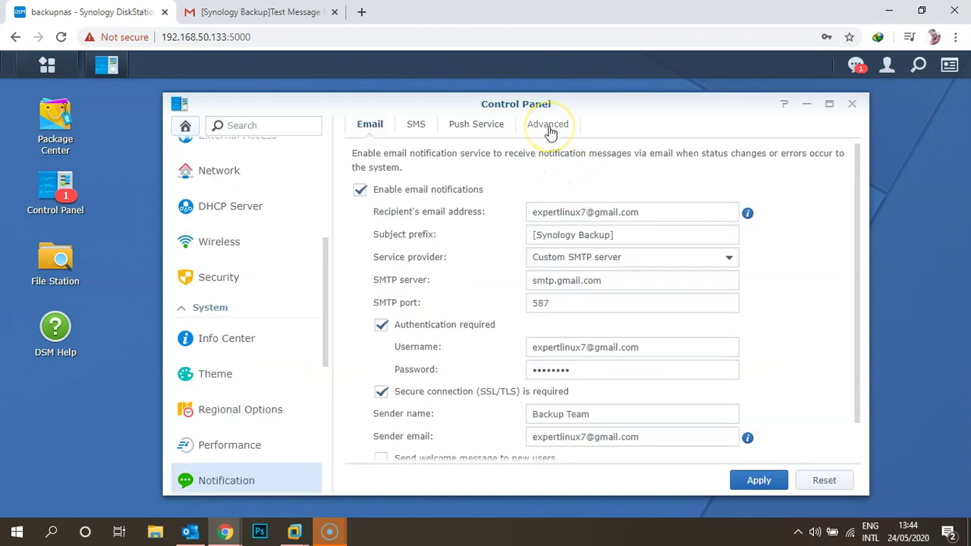
pyautogui.click(549, 129)
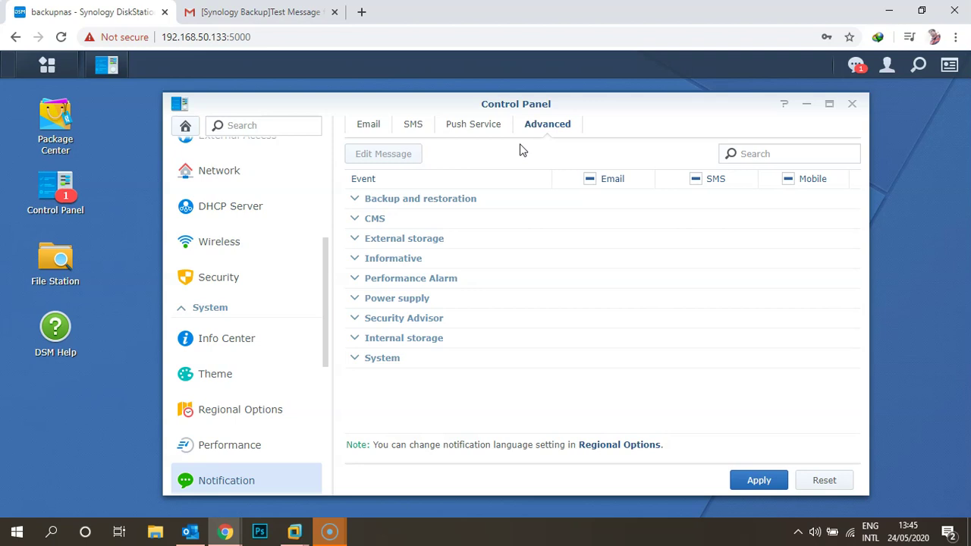
# Tick Email for Backup completed under Backup and restoration, apply, and close Control Panel.
pyautogui.click(354, 202)
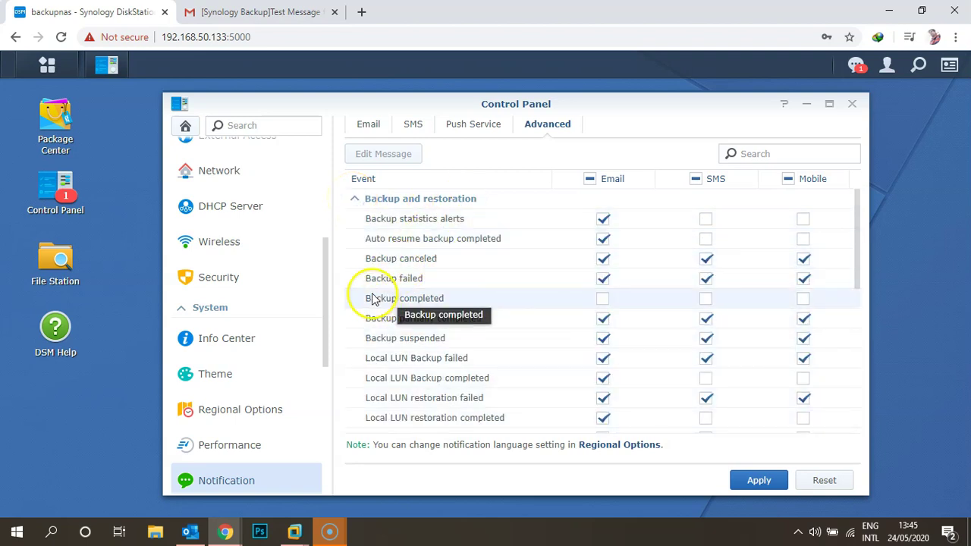
pyautogui.click(604, 300)
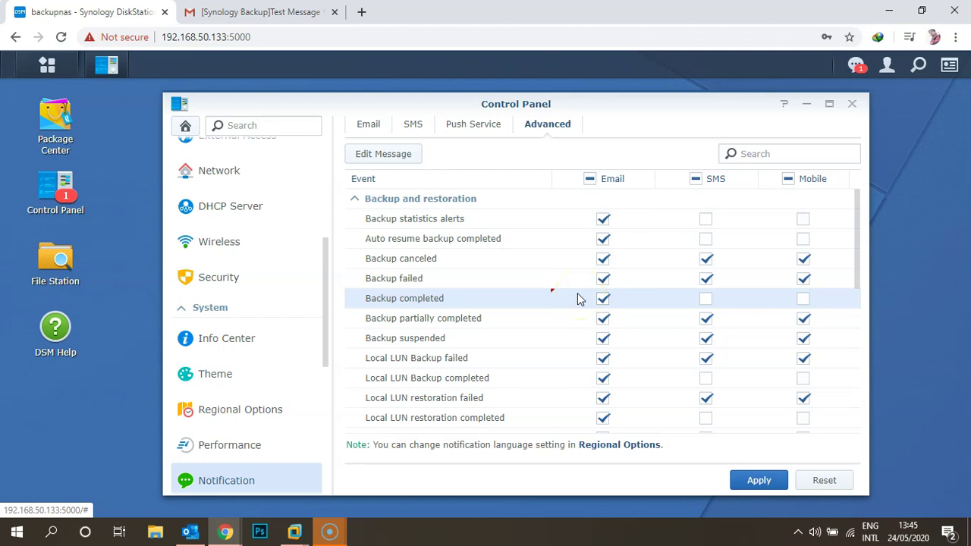
pyautogui.click(763, 480)
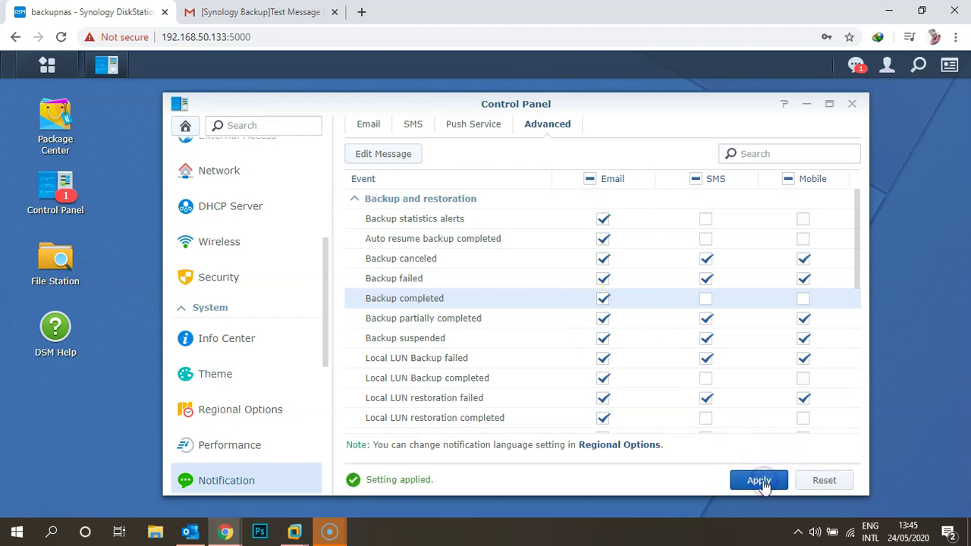
pyautogui.click(851, 104)
pyautogui.click(48, 67)
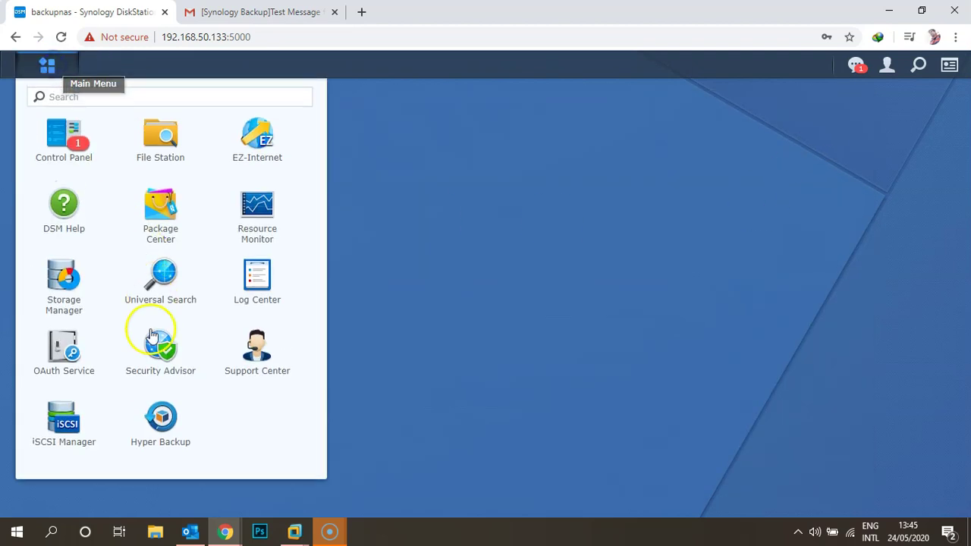
# Launch Hyper Backup and run Local Storage 1 immediately until it reports Success.
pyautogui.click(160, 414)
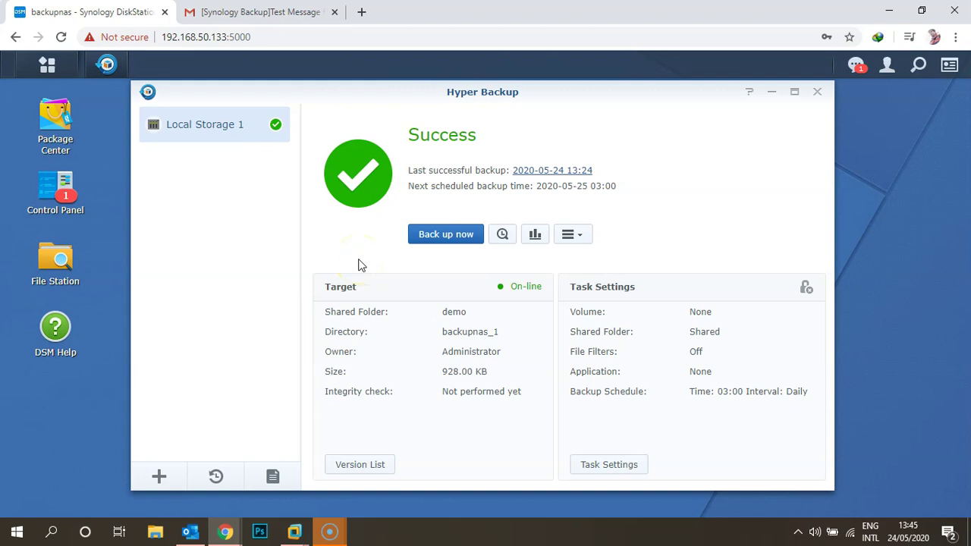
pyautogui.click(423, 237)
pyautogui.click(258, 12)
# Show the Gmail Inbox and reload the page to check for the backup email.
pyautogui.click(92, 153)
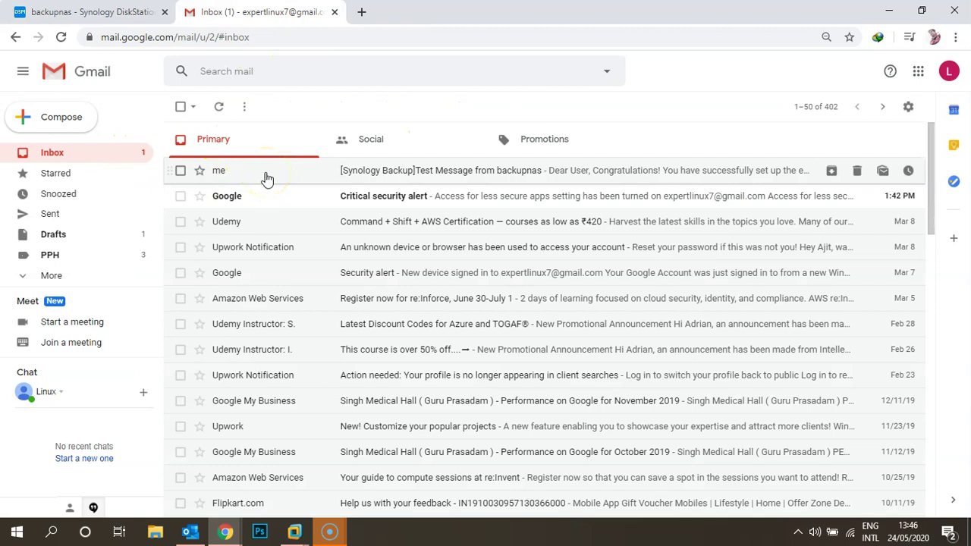
pyautogui.click(61, 36)
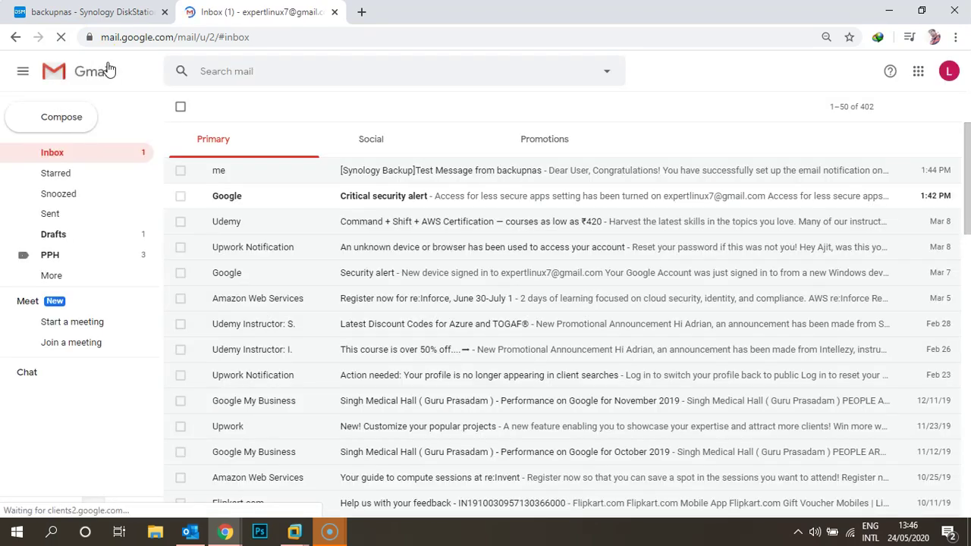
# Check DSM's notifications for the successful Local Storage 1 backups, then go back to the Gmail inbox.
pyautogui.click(137, 12)
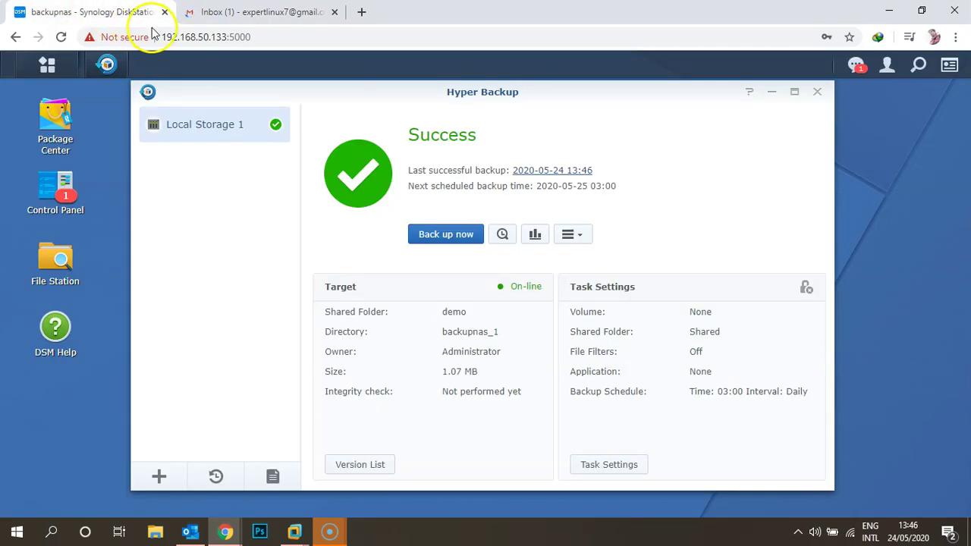
pyautogui.click(855, 67)
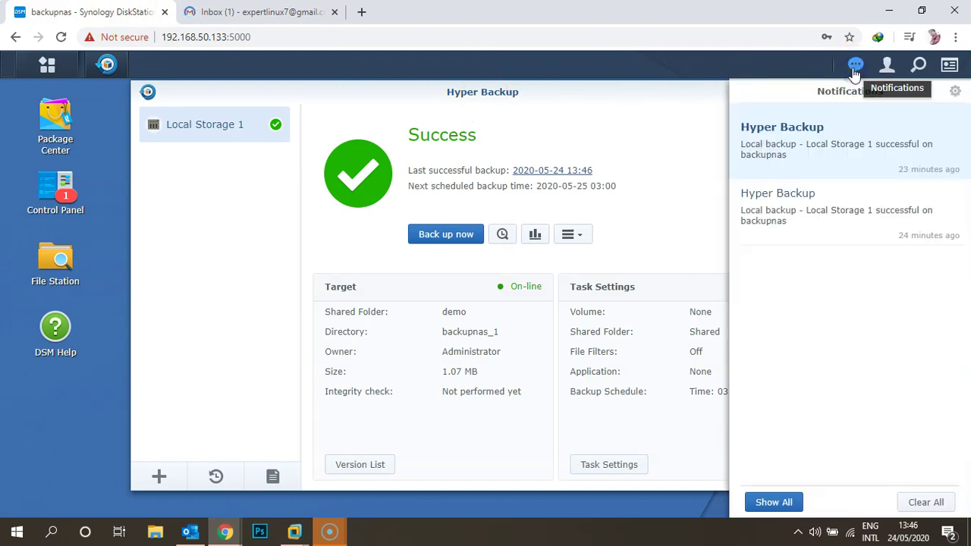
pyautogui.click(695, 140)
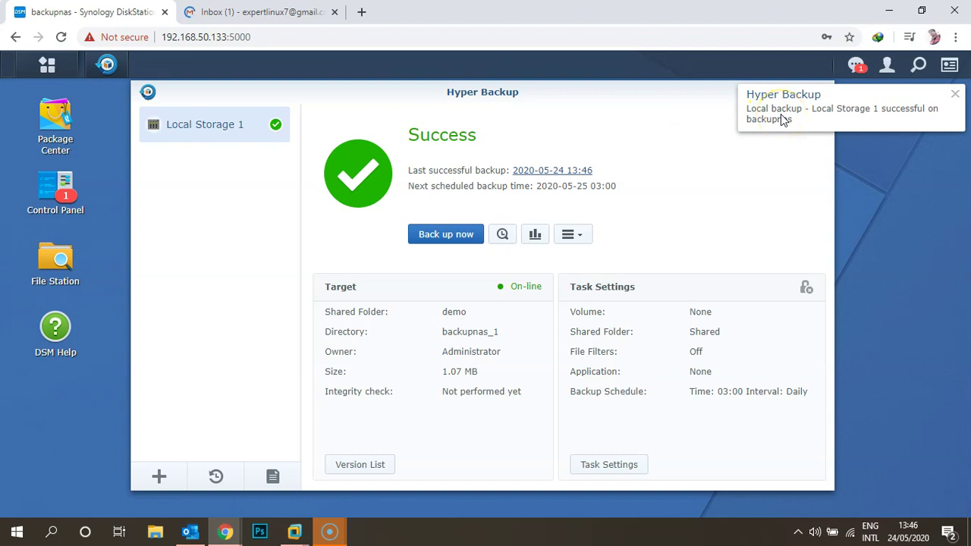
pyautogui.click(262, 12)
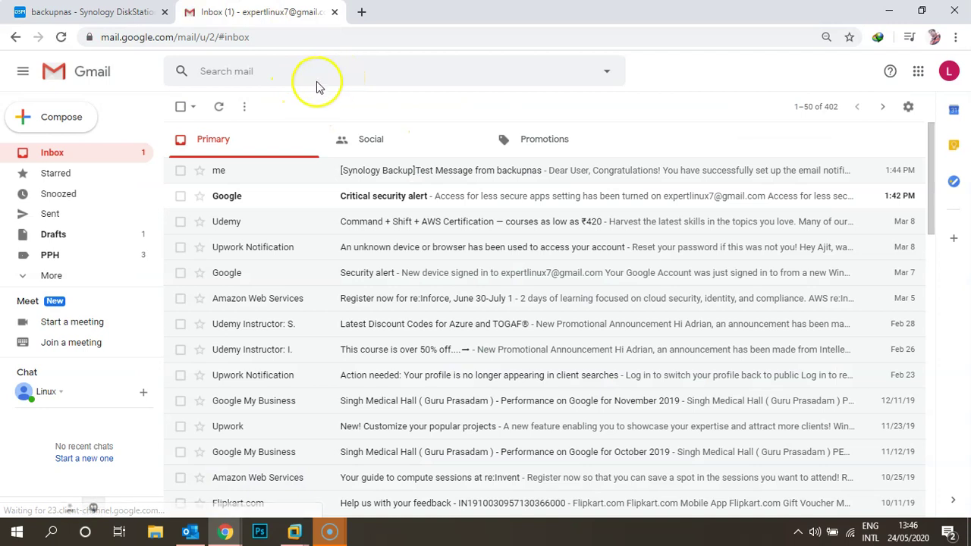
# Open the new [Synology Backup] Local backup success email in Gmail.
pyautogui.click(82, 15)
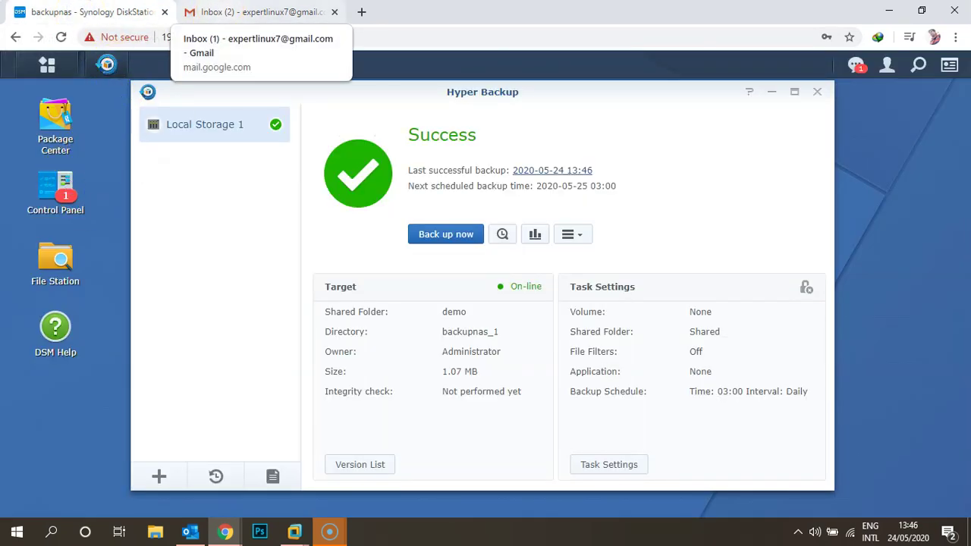
pyautogui.click(254, 12)
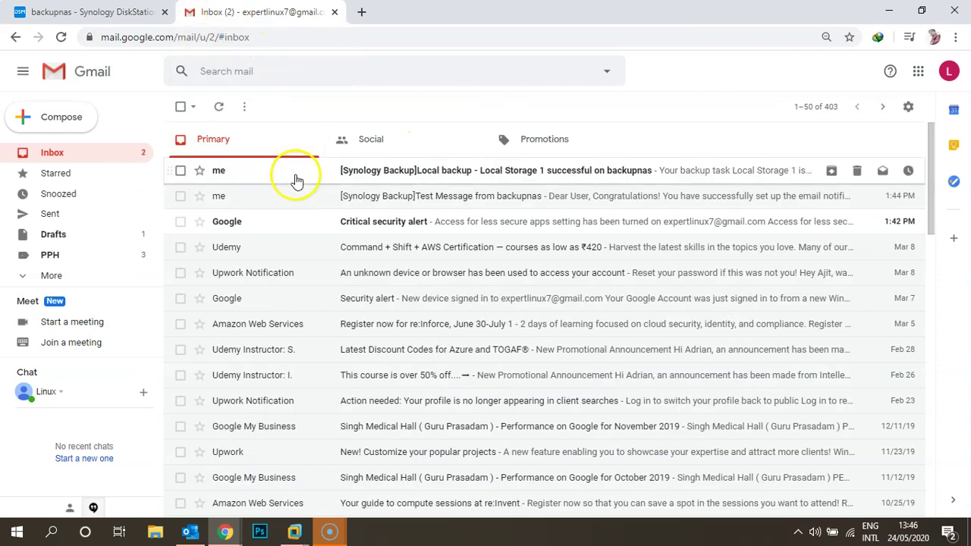
pyautogui.click(296, 172)
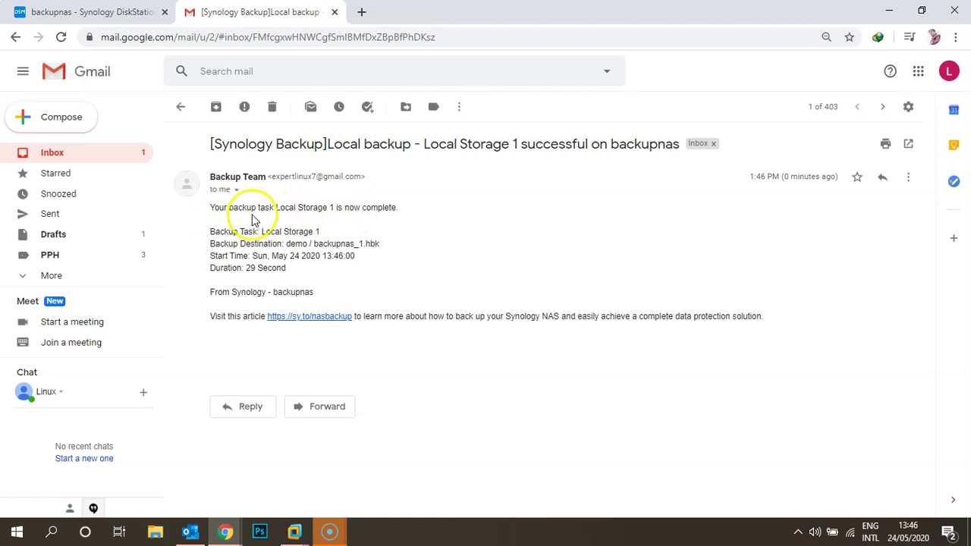
# Highlight the email's backup destination path, start time and duration, then return to DSM.
pyautogui.moveTo(289, 244); pyautogui.dragTo(374, 241)
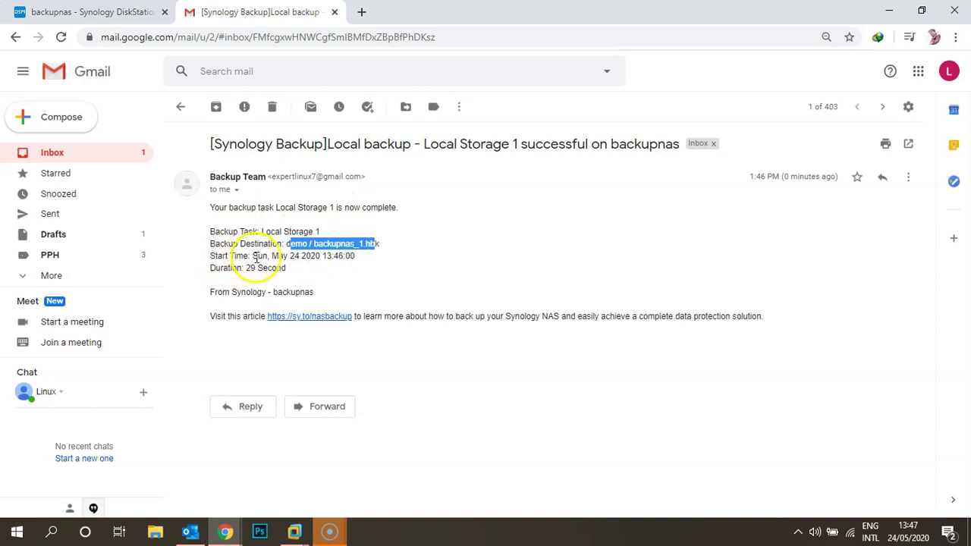
pyautogui.moveTo(255, 255); pyautogui.dragTo(319, 257)
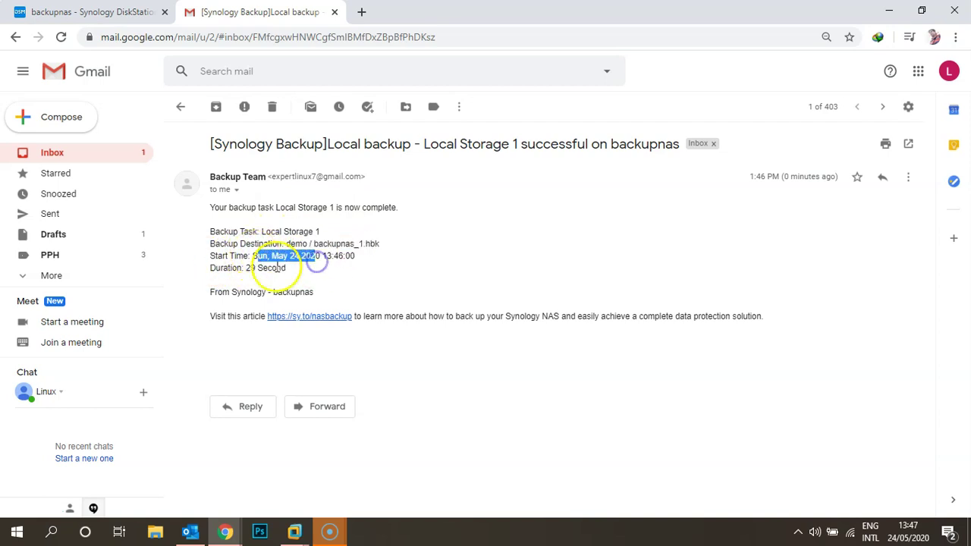
pyautogui.moveTo(213, 268); pyautogui.dragTo(297, 268)
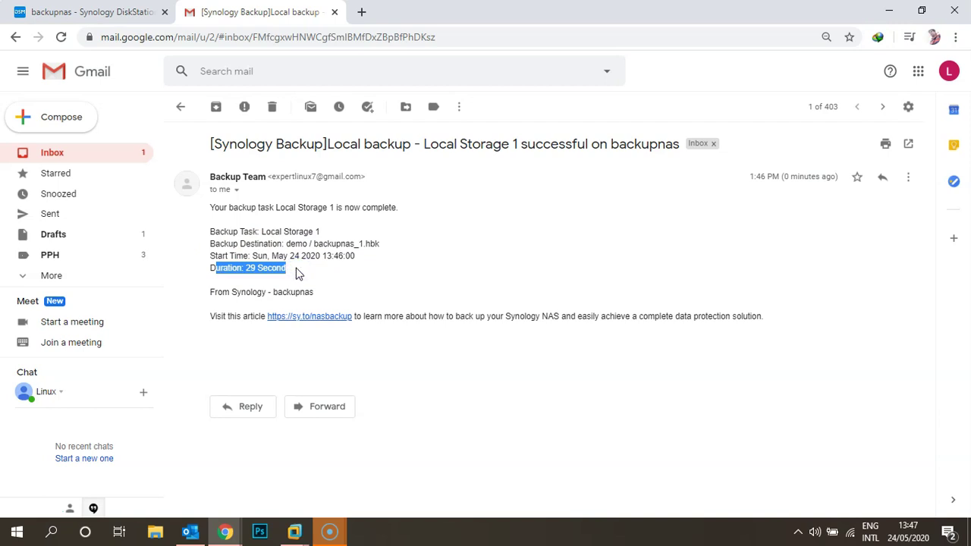
pyautogui.click(95, 13)
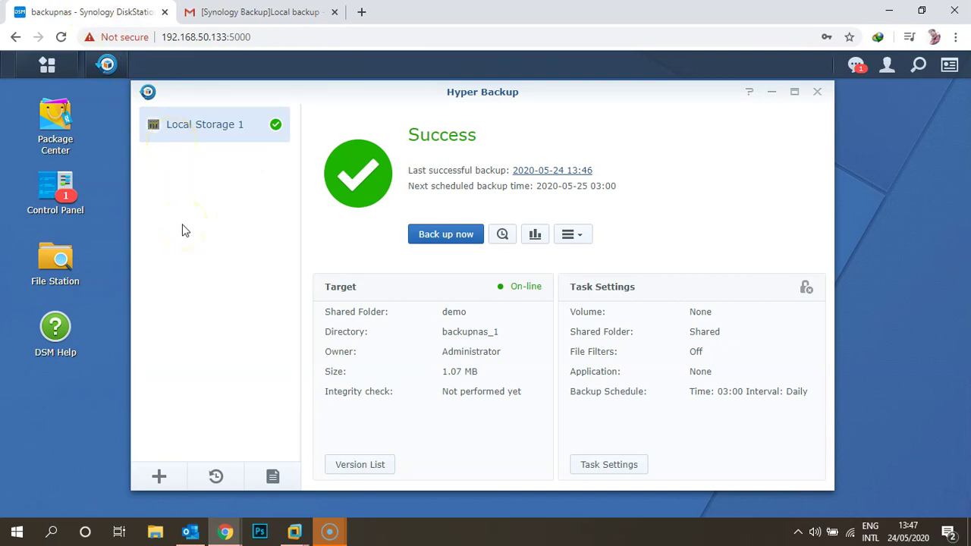
# Close Hyper Backup and show the advanced event list in Control Panel's Notification settings.
pyautogui.click(817, 91)
pyautogui.click(61, 191)
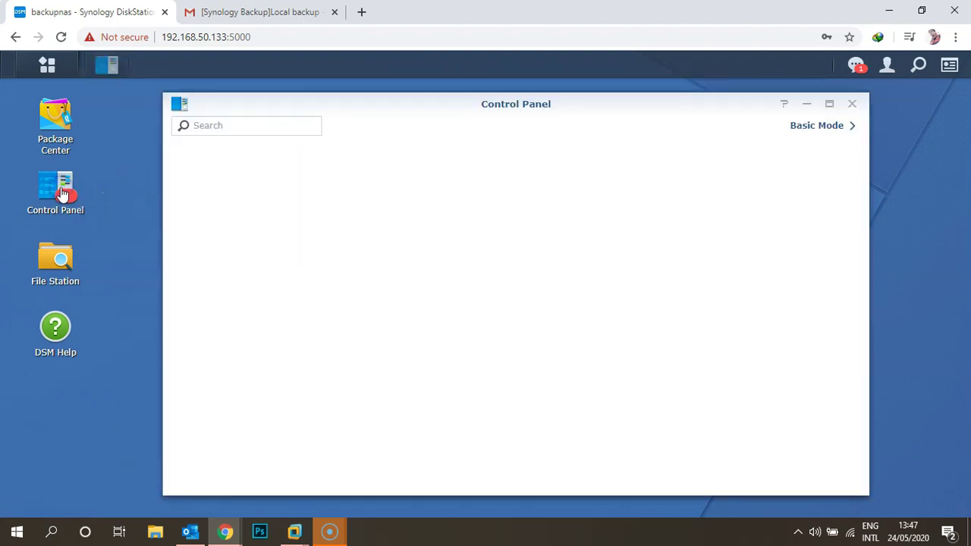
pyautogui.click(489, 349)
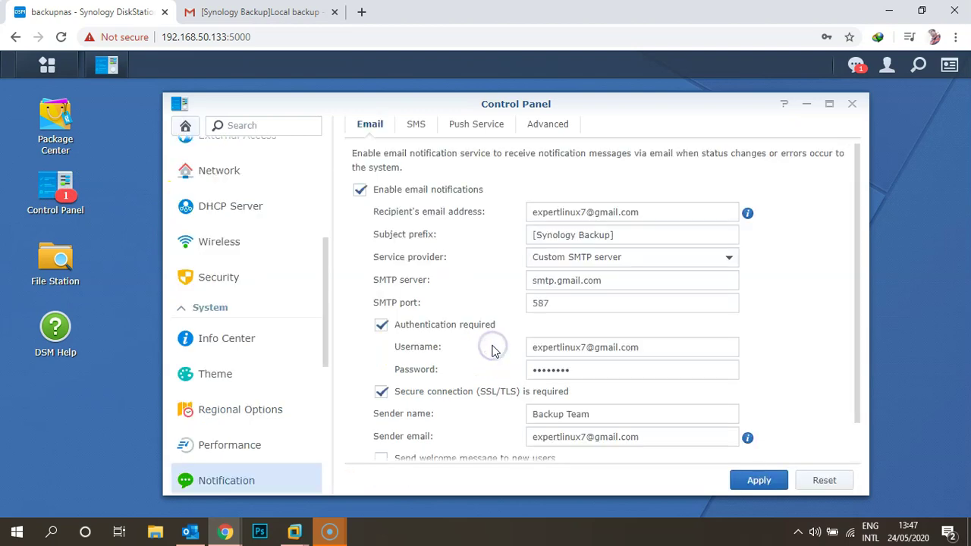
pyautogui.click(546, 125)
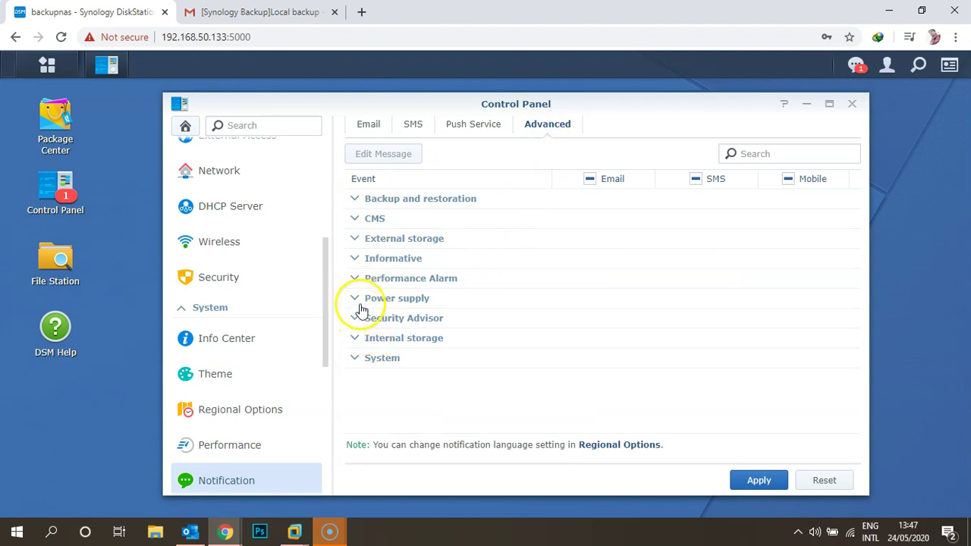
# Expand and review the Power supply notification events, then go to the User page.
pyautogui.click(358, 298)
pyautogui.scroll(-1, 369, 332)
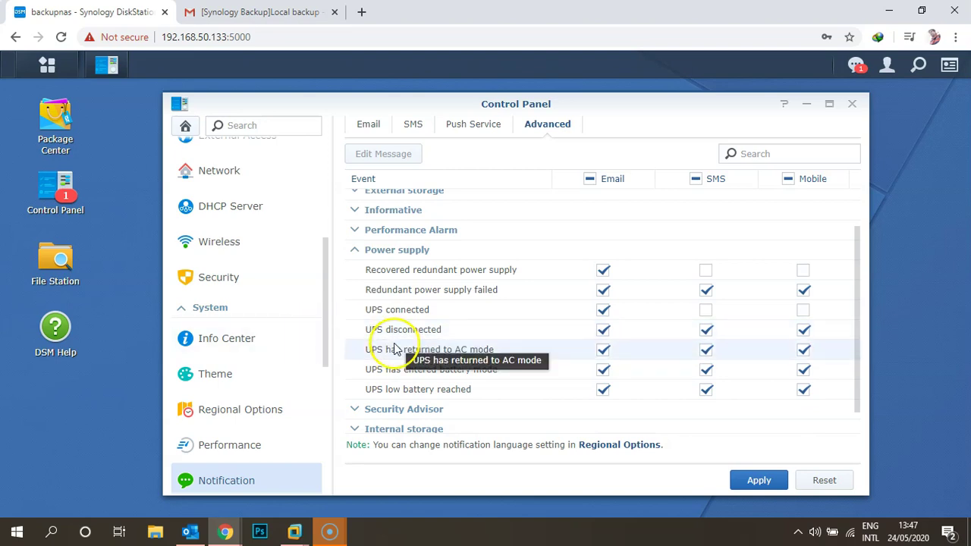
pyautogui.click(354, 250)
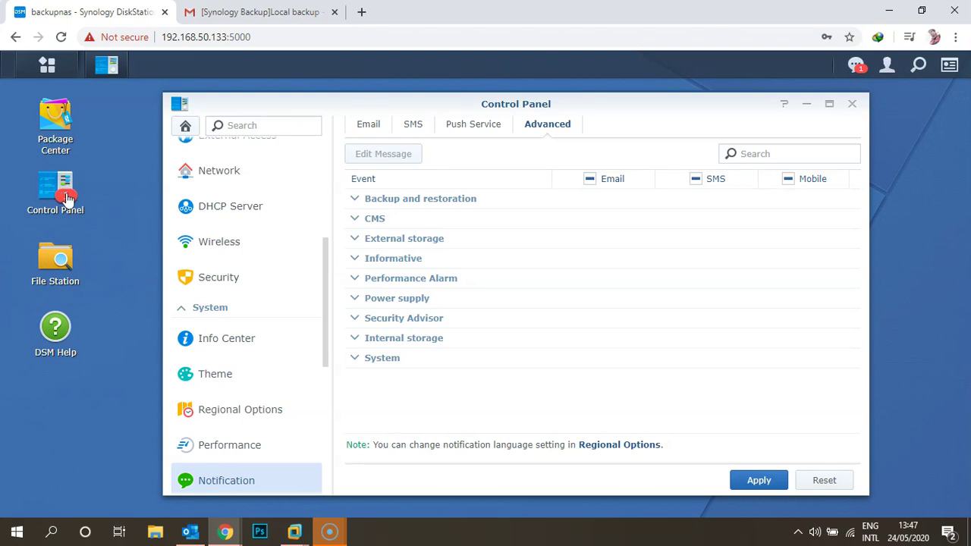
pyautogui.scroll(3, 228, 249)
pyautogui.click(225, 190)
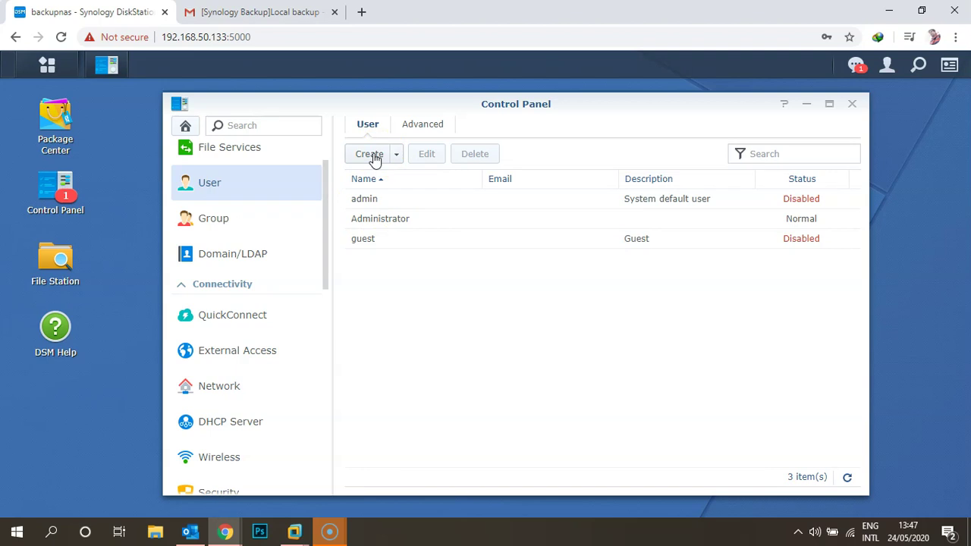
# Start a new user, entering the person's full name, description 'HR Team' and their e-mail address.
pyautogui.click(373, 155)
pyautogui.click(443, 225)
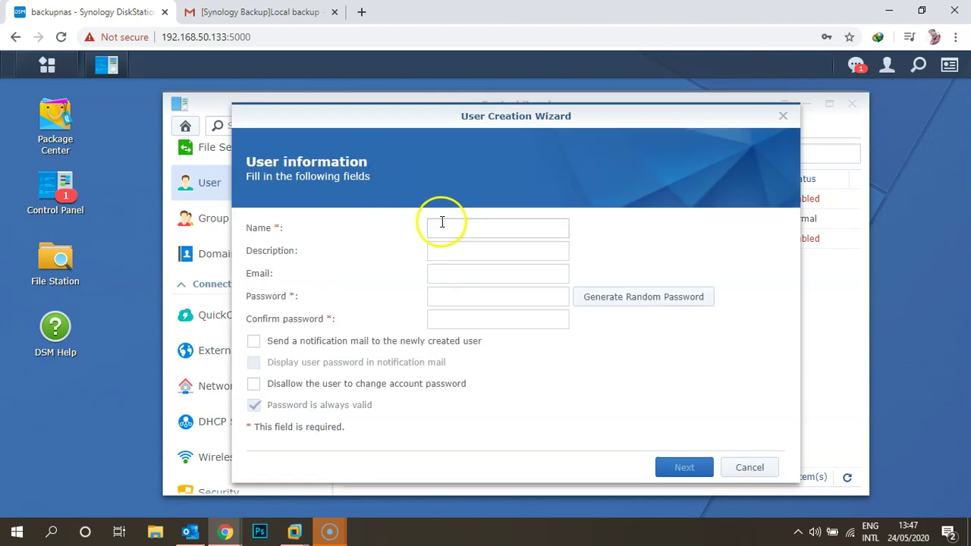
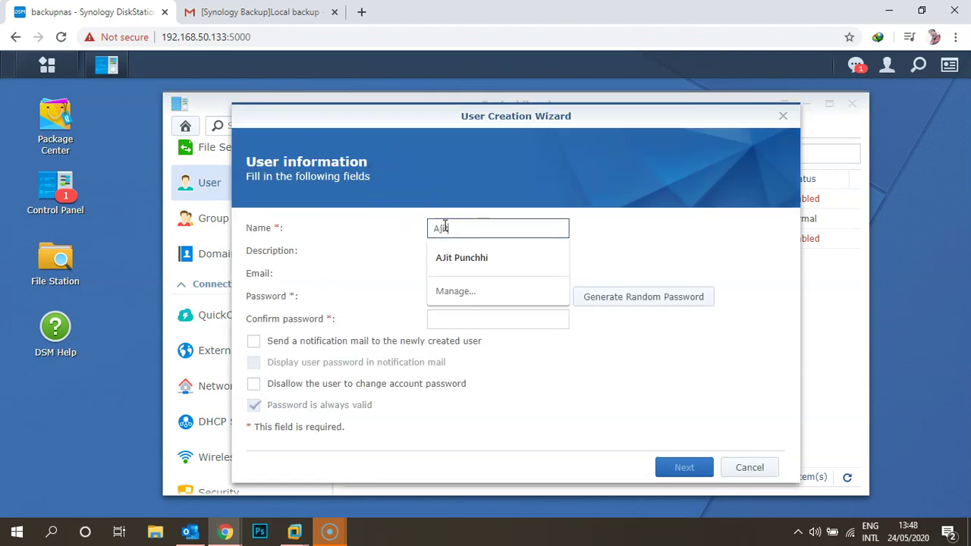
pyautogui.press('Tab')
pyautogui.hotkey('shift', 'Tab')
pyautogui.press('End')
pyautogui.press('Tab')
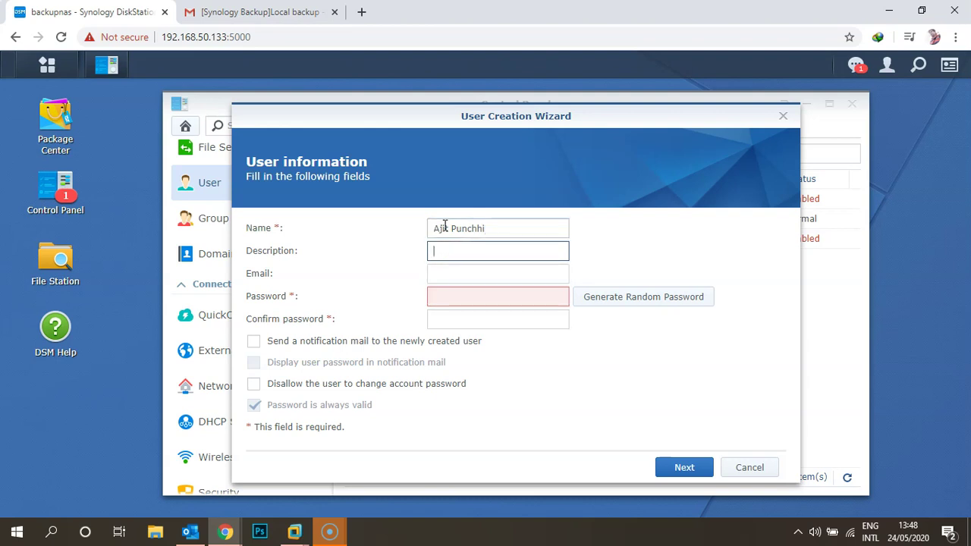
pyautogui.write('HR Team')
pyautogui.press('Tab')
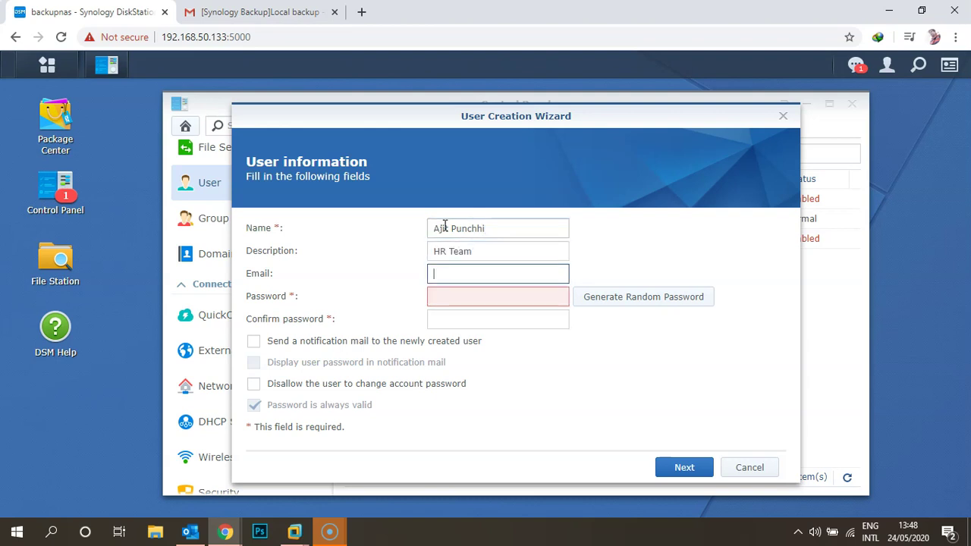
pyautogui.write('in')
# Set and confirm the user's password and enable the notification mail including the password.
pyautogui.press('Tab')
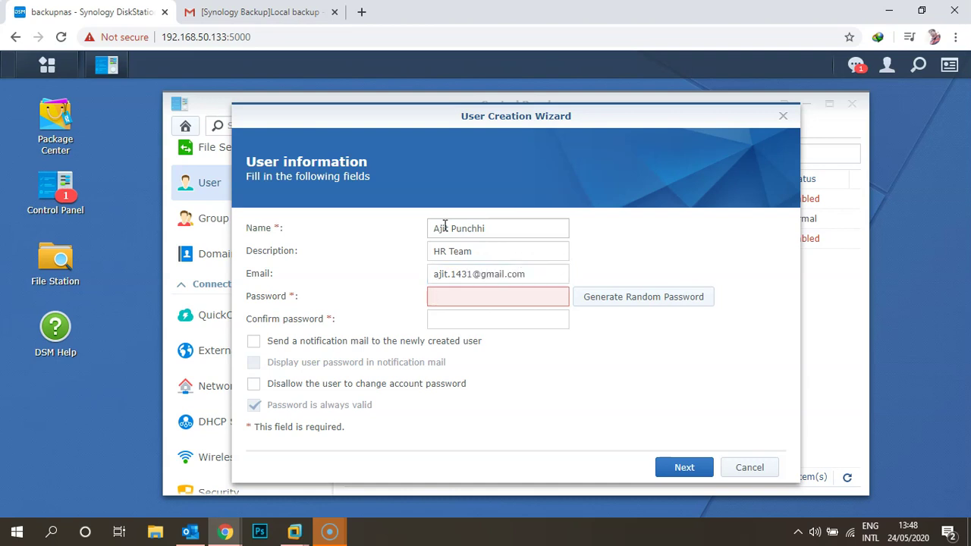
pyautogui.write('******')
pyautogui.press('Tab')
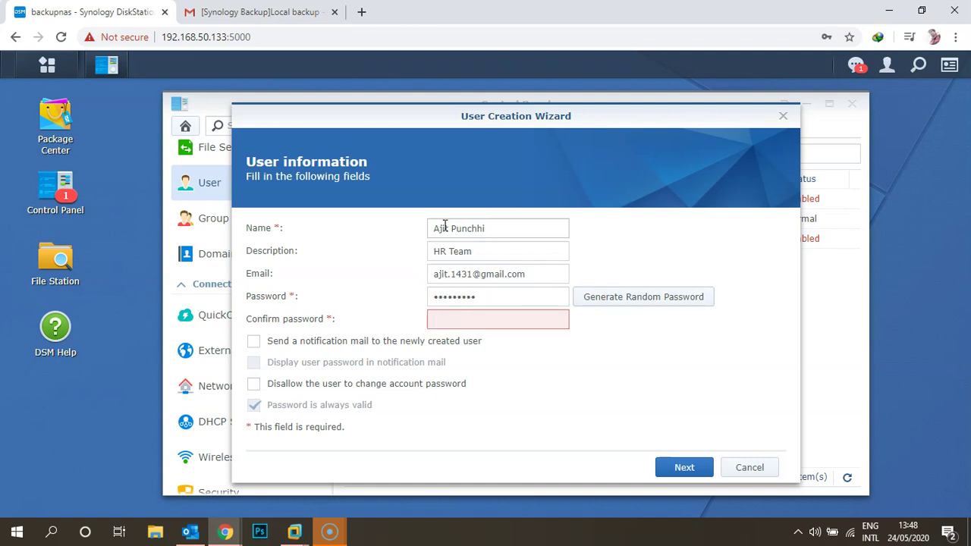
pyautogui.click(455, 319)
pyautogui.write('*********')
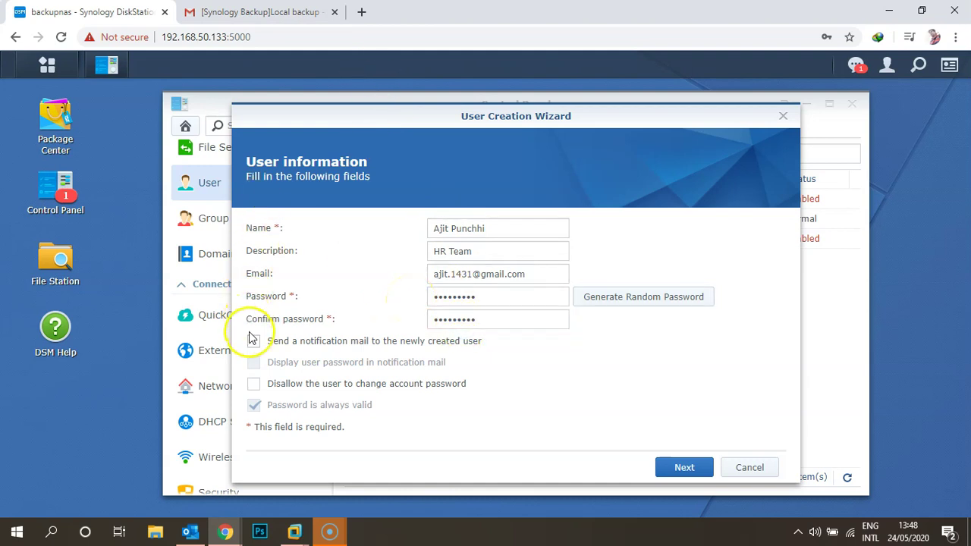
pyautogui.click(254, 344)
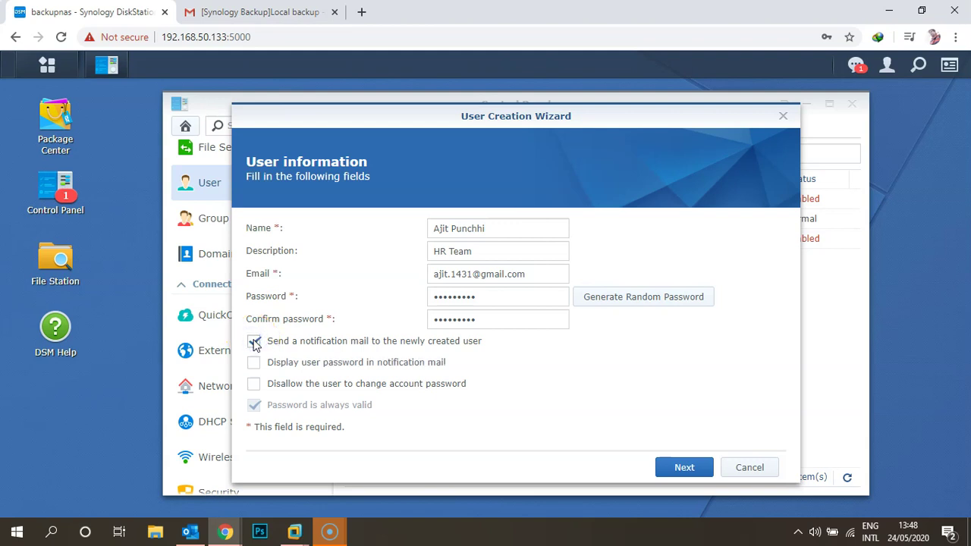
pyautogui.click(255, 364)
# Grant Read/Write on the Shared folder, finish the wizard with Apply, then return to Gmail.
pyautogui.click(689, 470)
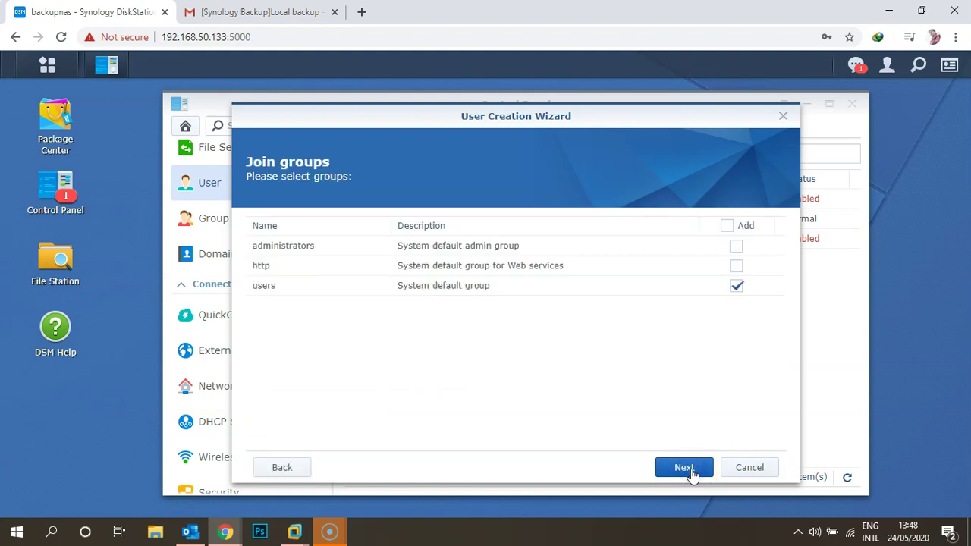
pyautogui.click(691, 472)
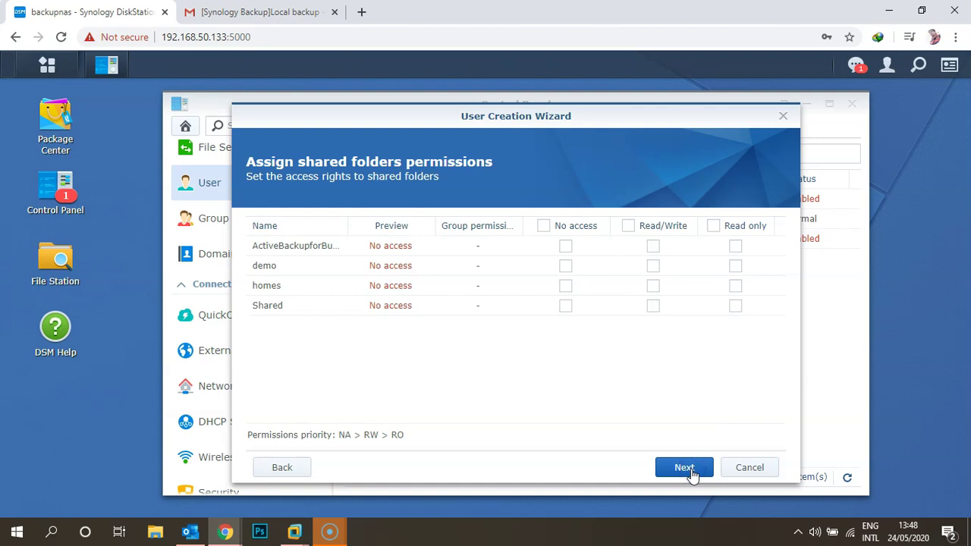
pyautogui.click(653, 306)
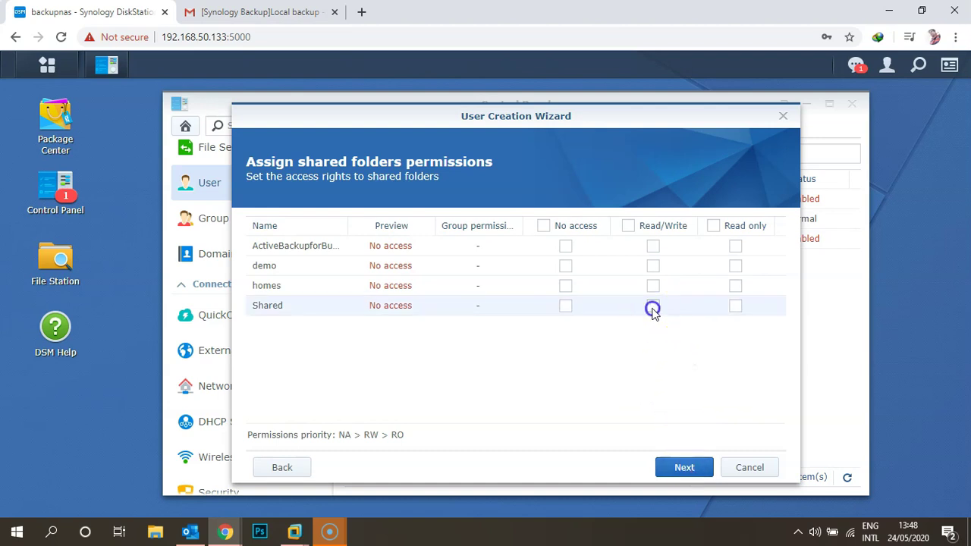
pyautogui.click(688, 468)
pyautogui.click(687, 470)
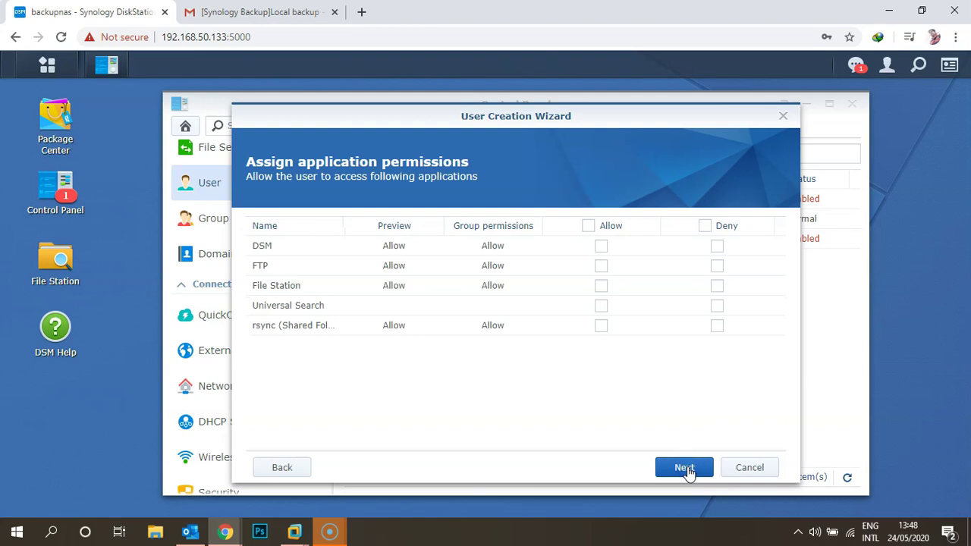
pyautogui.click(687, 470)
pyautogui.click(687, 470)
pyautogui.click(688, 470)
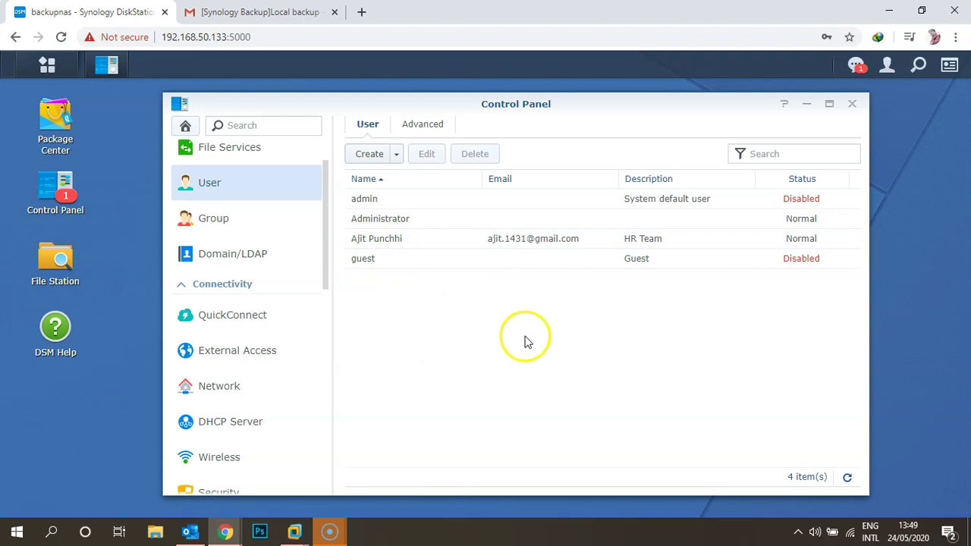
pyautogui.click(298, 12)
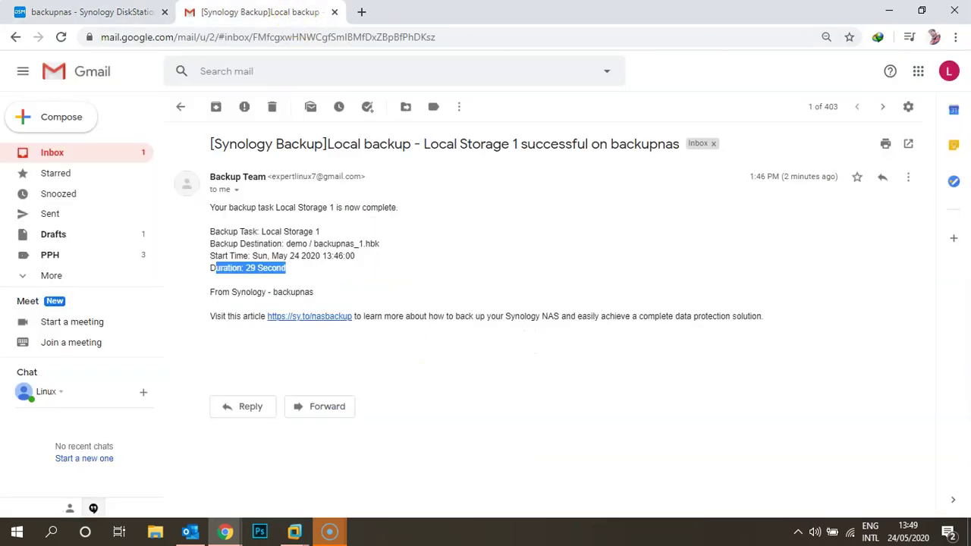
# Open the new user's Gmail account inbox in a separate tab.
pyautogui.click(948, 71)
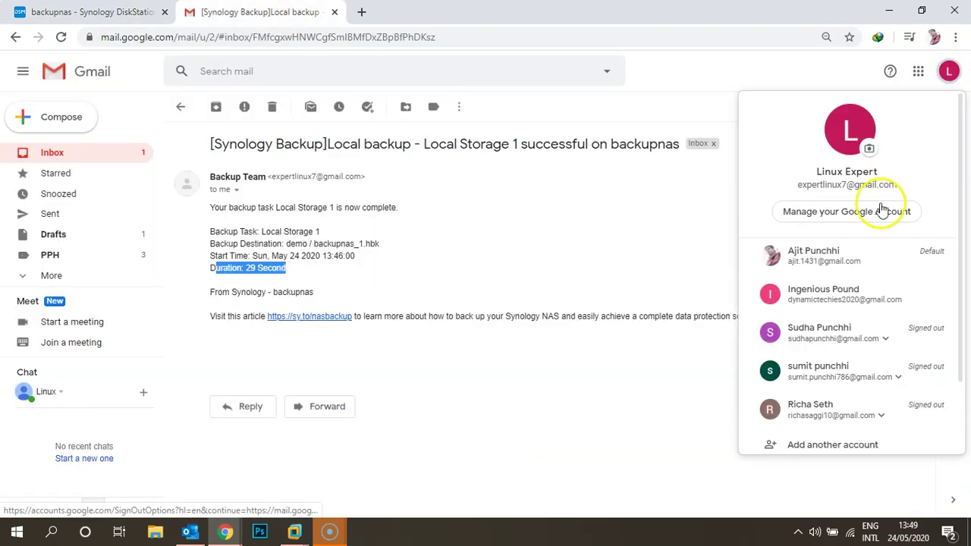
pyautogui.click(829, 256)
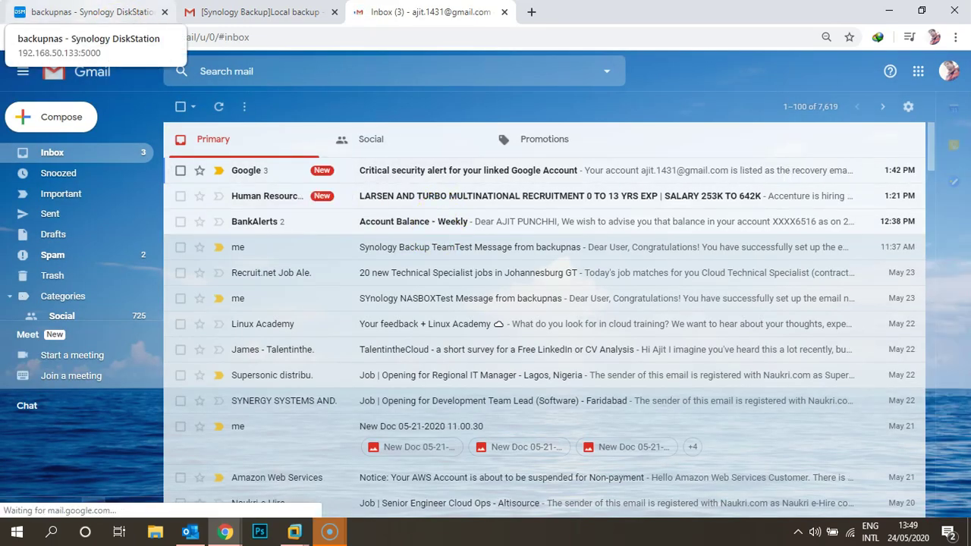
pyautogui.click(121, 16)
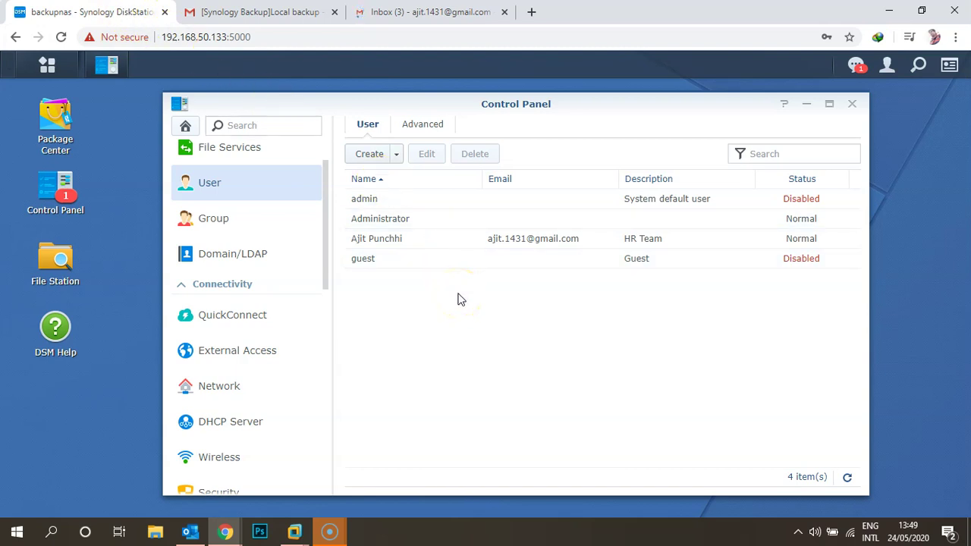
pyautogui.click(445, 14)
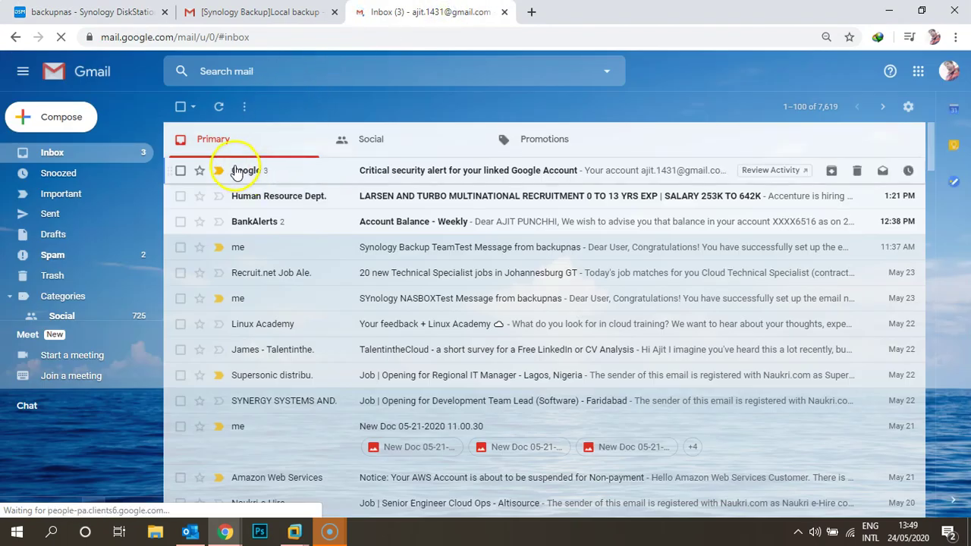
# Check the security alert and Spam folder, then open the Backup Team welcome email from the inbox.
pyautogui.click(235, 170)
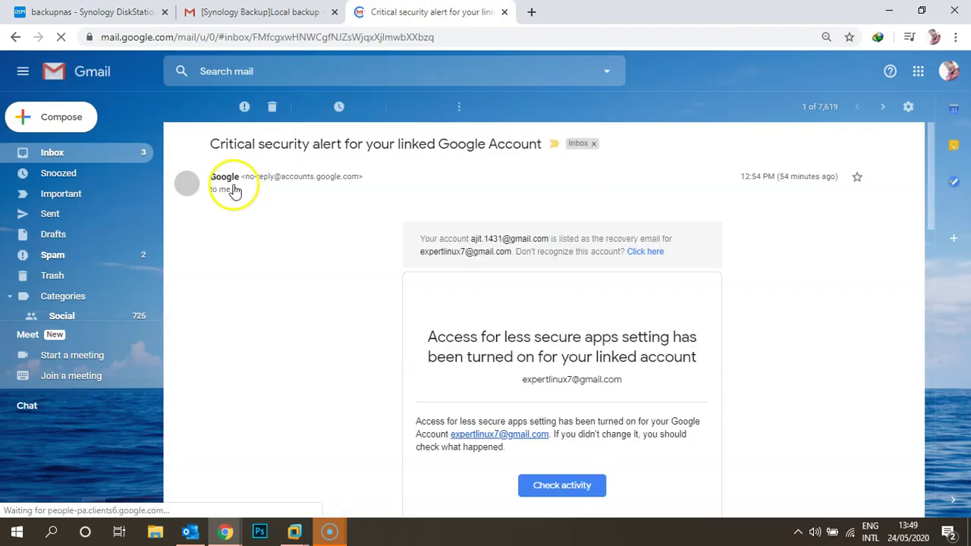
pyautogui.click(183, 108)
pyautogui.click(183, 108)
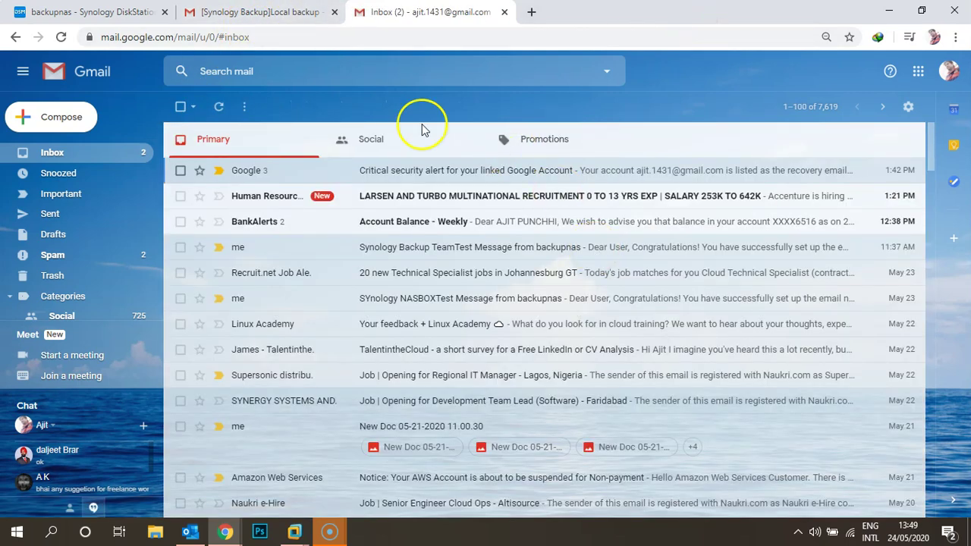
pyautogui.click(52, 255)
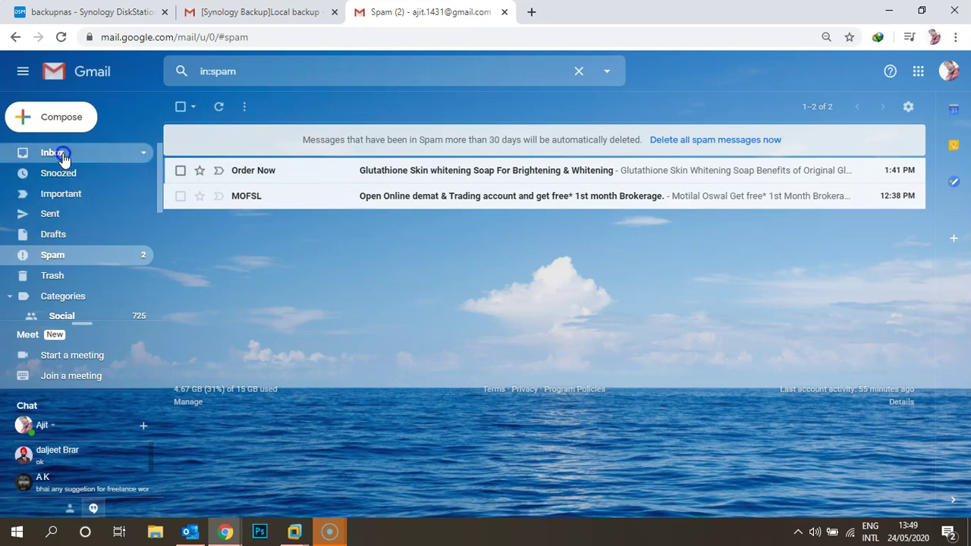
pyautogui.click(59, 152)
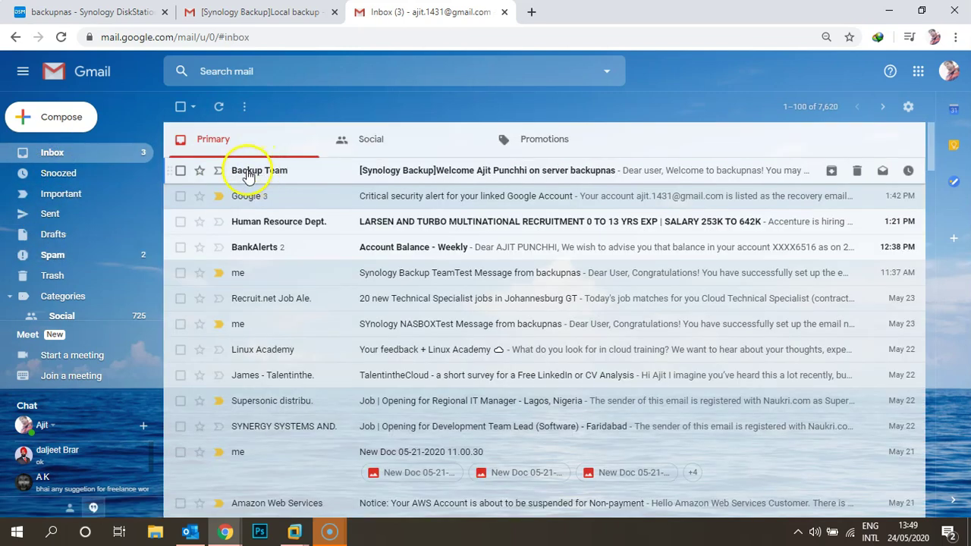
pyautogui.click(248, 173)
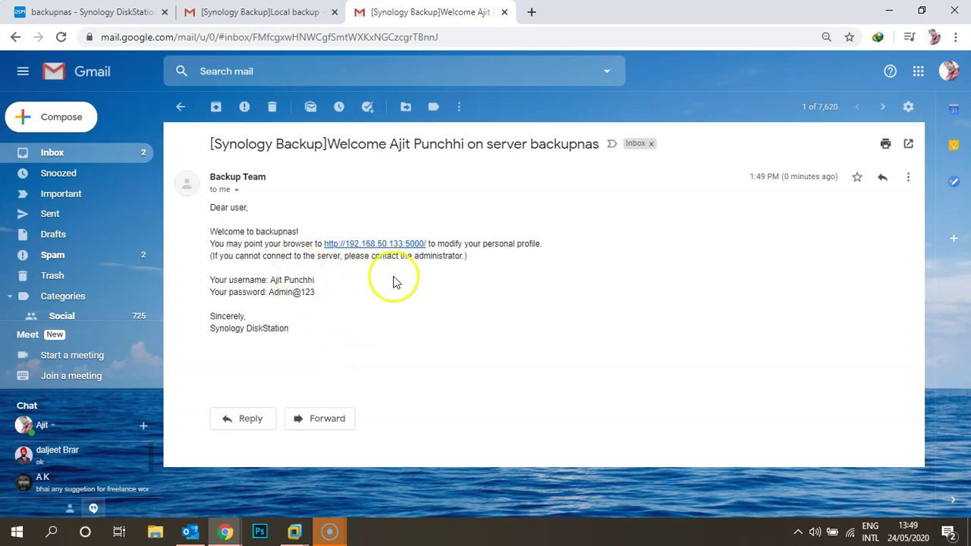
# Highlight the welcome email's username and password lines, then return to Synology DSM.
pyautogui.moveTo(215, 278); pyautogui.dragTo(312, 292)
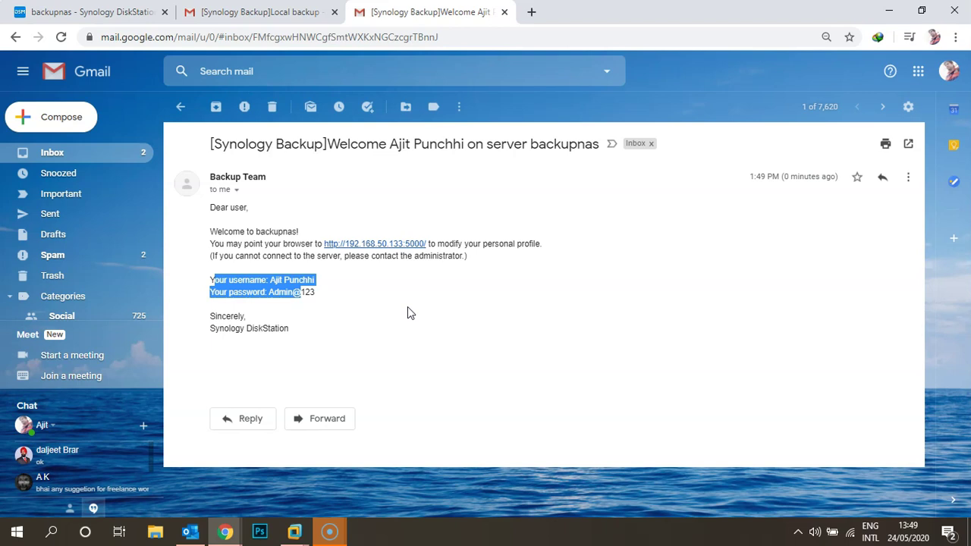
pyautogui.click(90, 12)
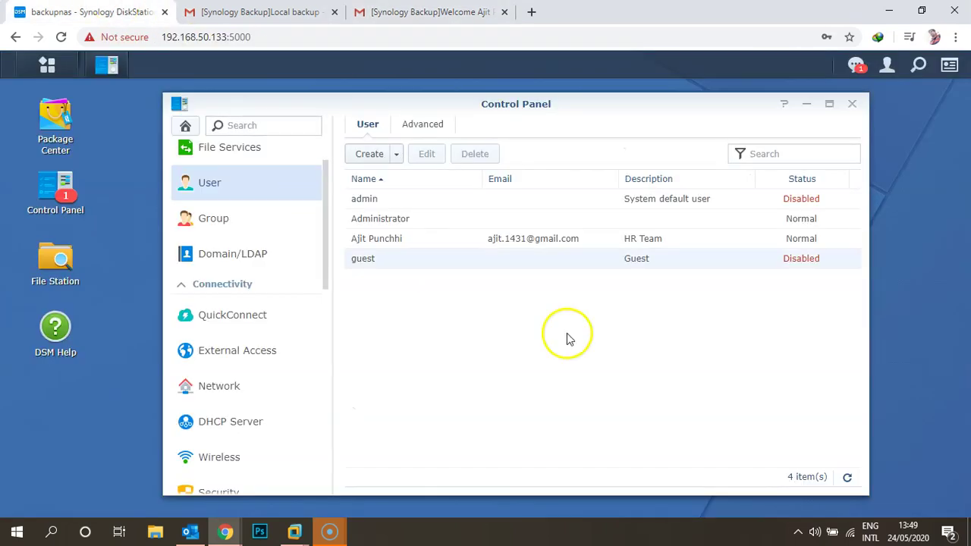